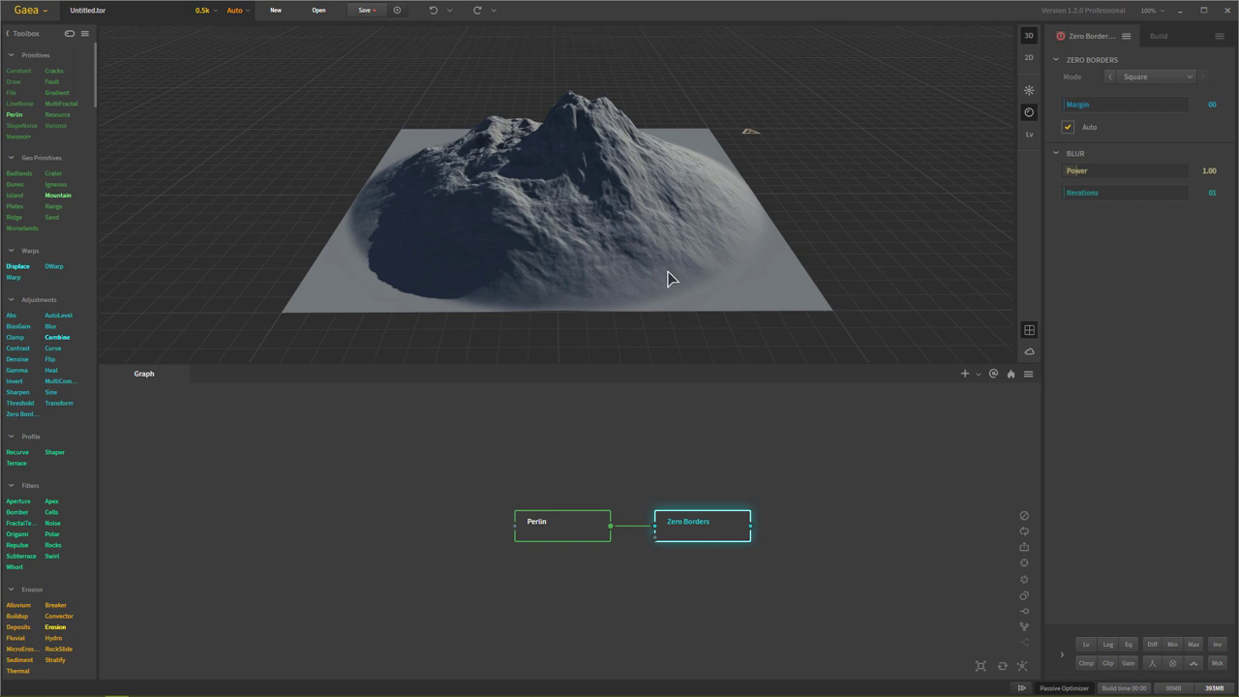
Orbit the 3D view around the Perlin-to-Zero Borders mountain terrain
left_click_drag(417, 261, 405, 228)
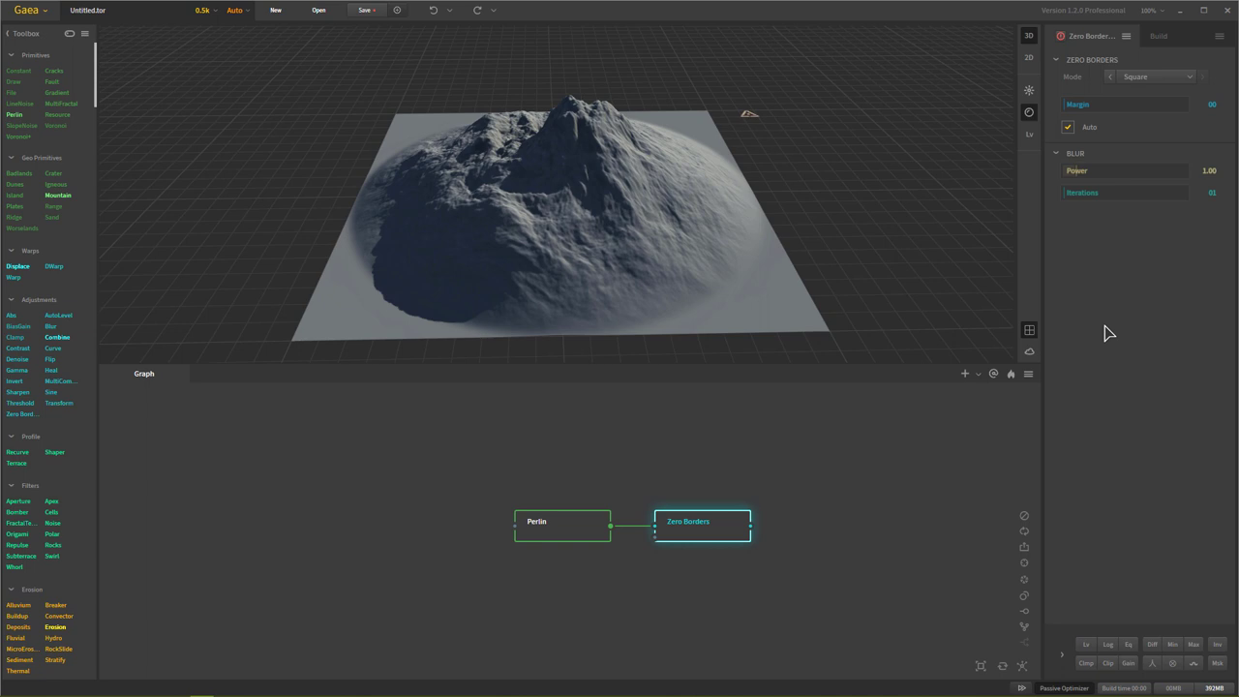
Close the Light panel and show the Build settings (2K 2048, Raw range) with Terrain Definition
left_click(1028, 94)
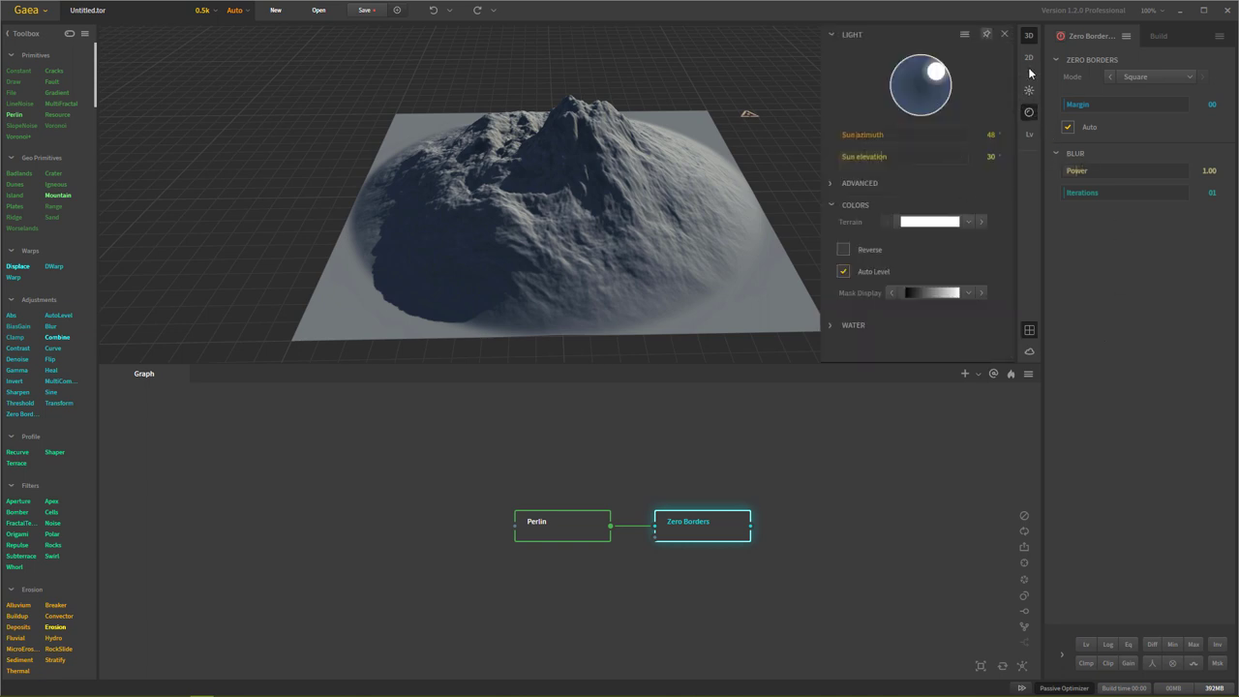
left_click(1158, 39)
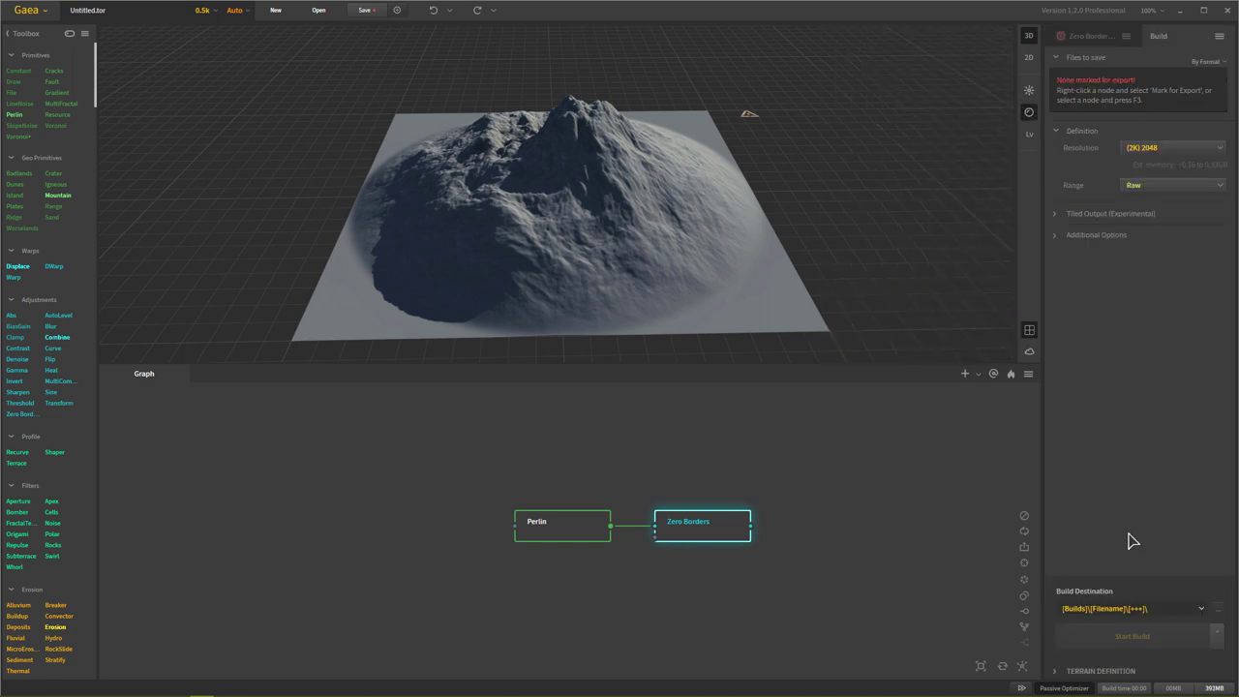
left_click(1080, 672)
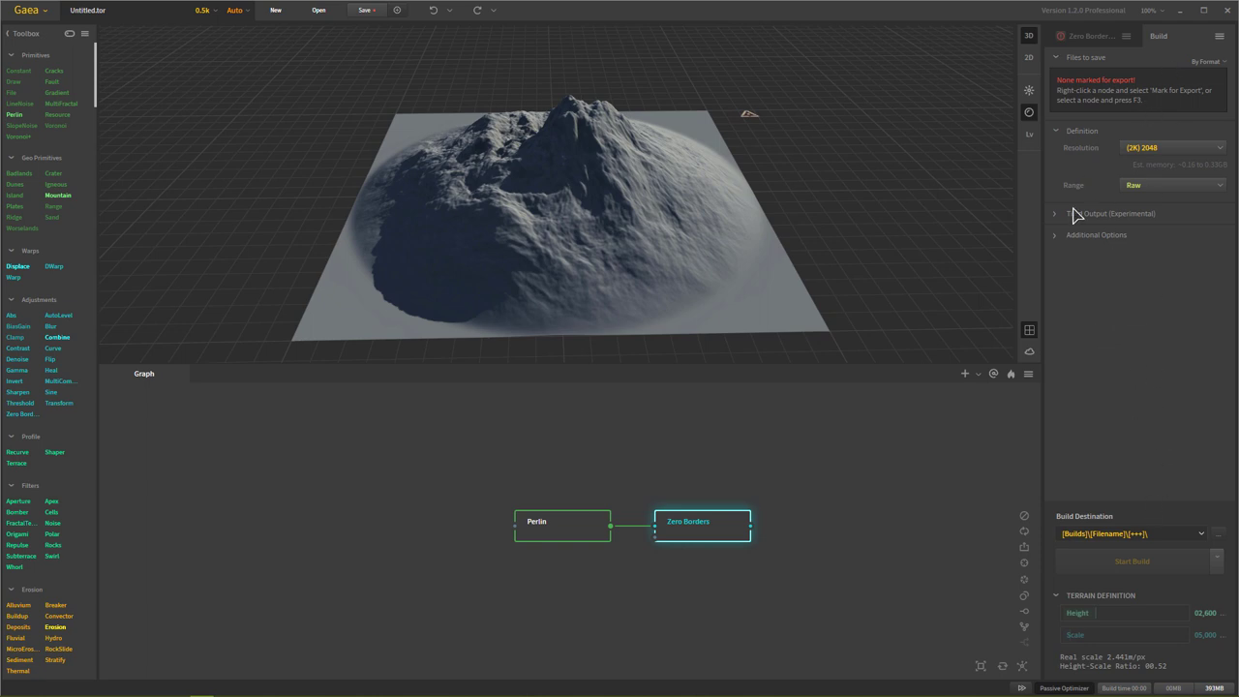
Toggle Terrain Definition shut and open, leaving Height 2,600 and Scale 5,000 visible
left_click(1062, 596)
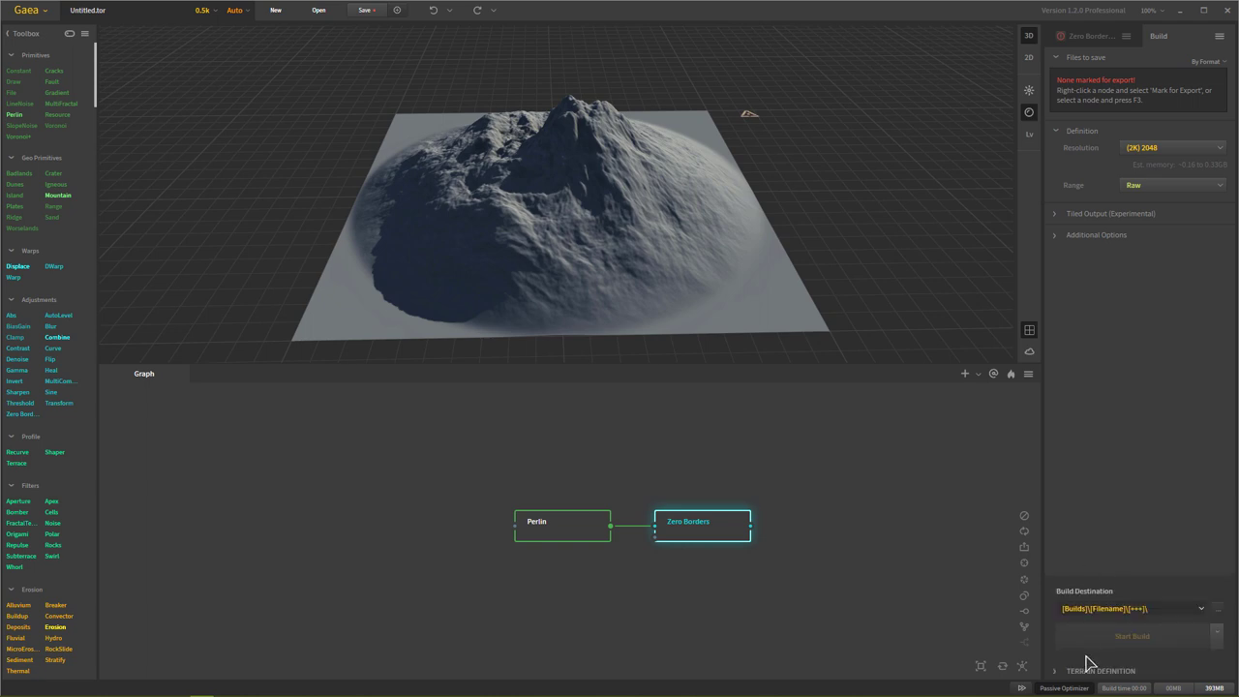
left_click(1062, 671)
left_click(1063, 596)
left_click(1096, 670)
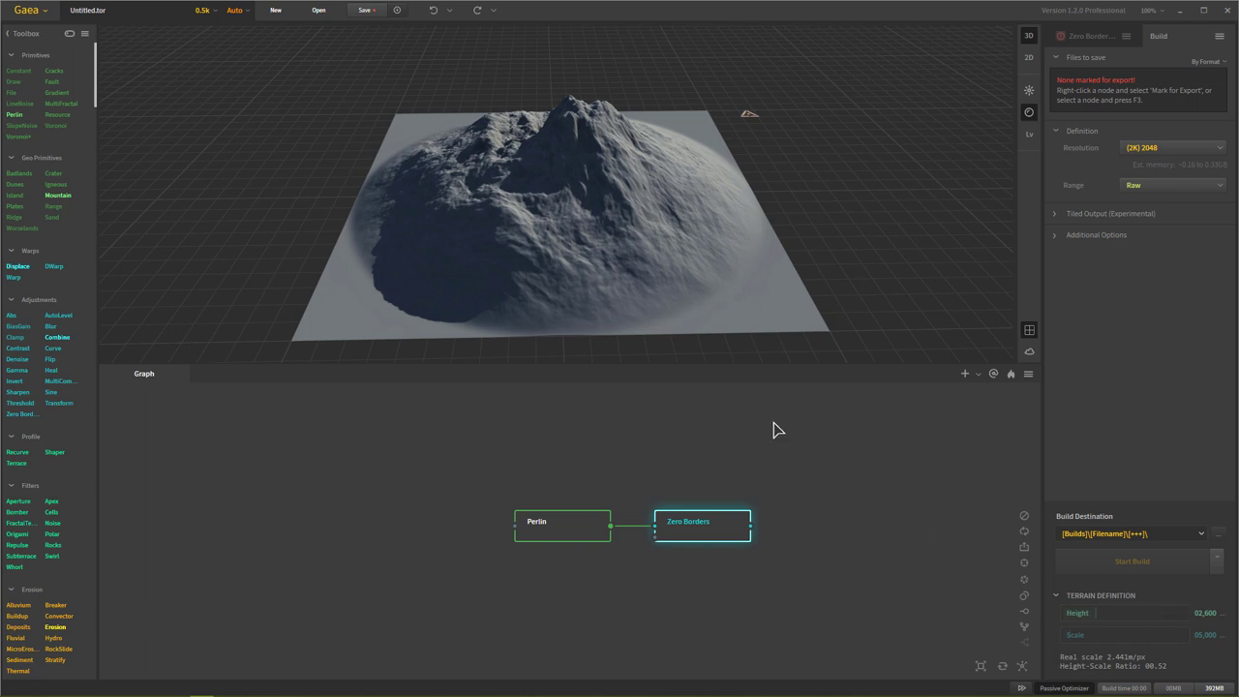
Orbit the mountain from low, top-down and oblique angles to inspect it
left_click_drag(664, 318, 637, 312)
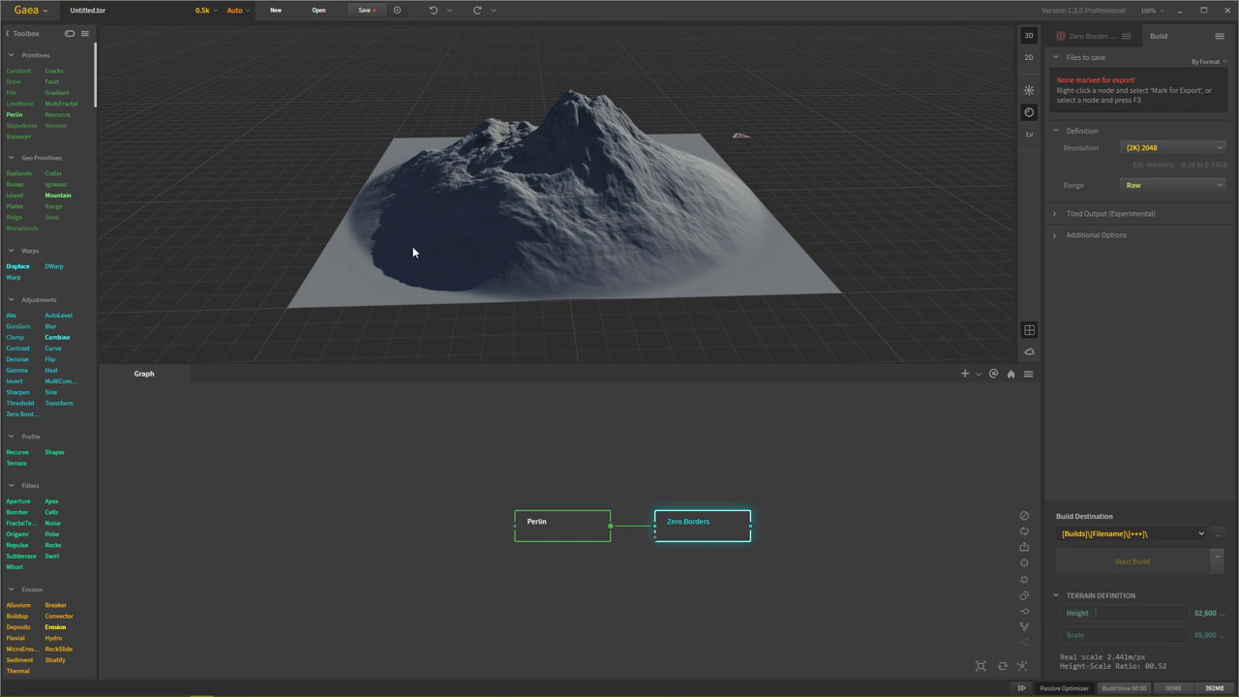
left_click_drag(548, 338, 545, 288)
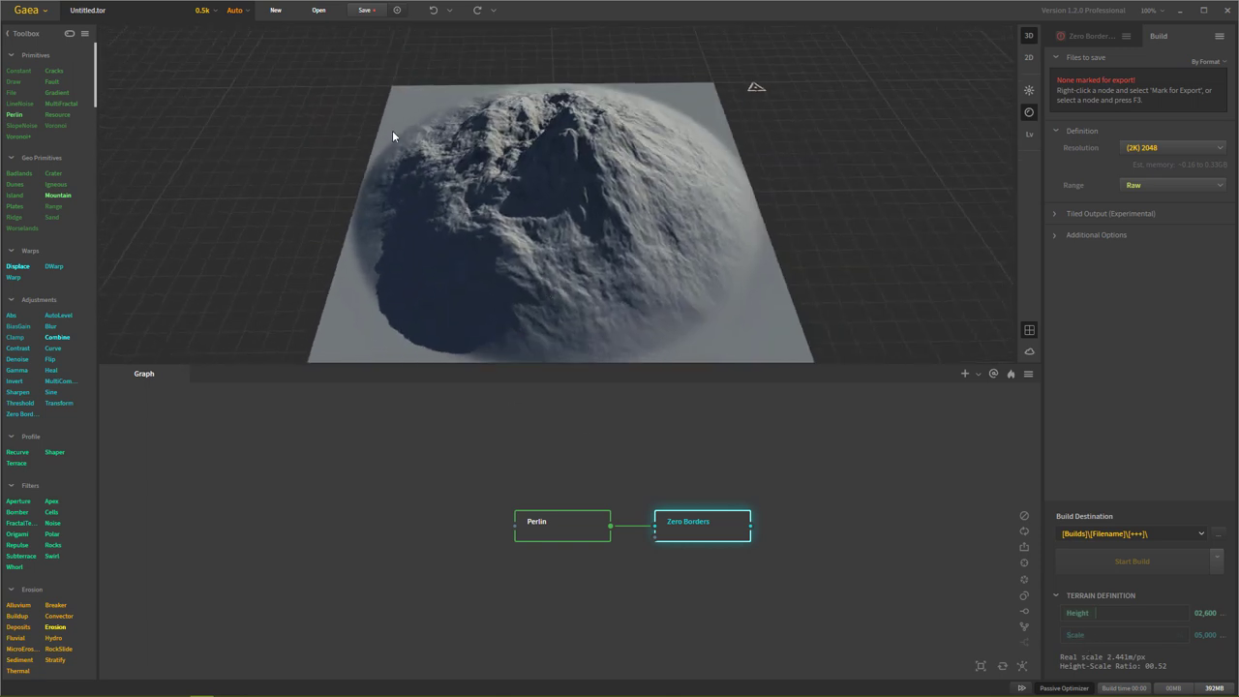
left_click_drag(337, 303, 553, 100)
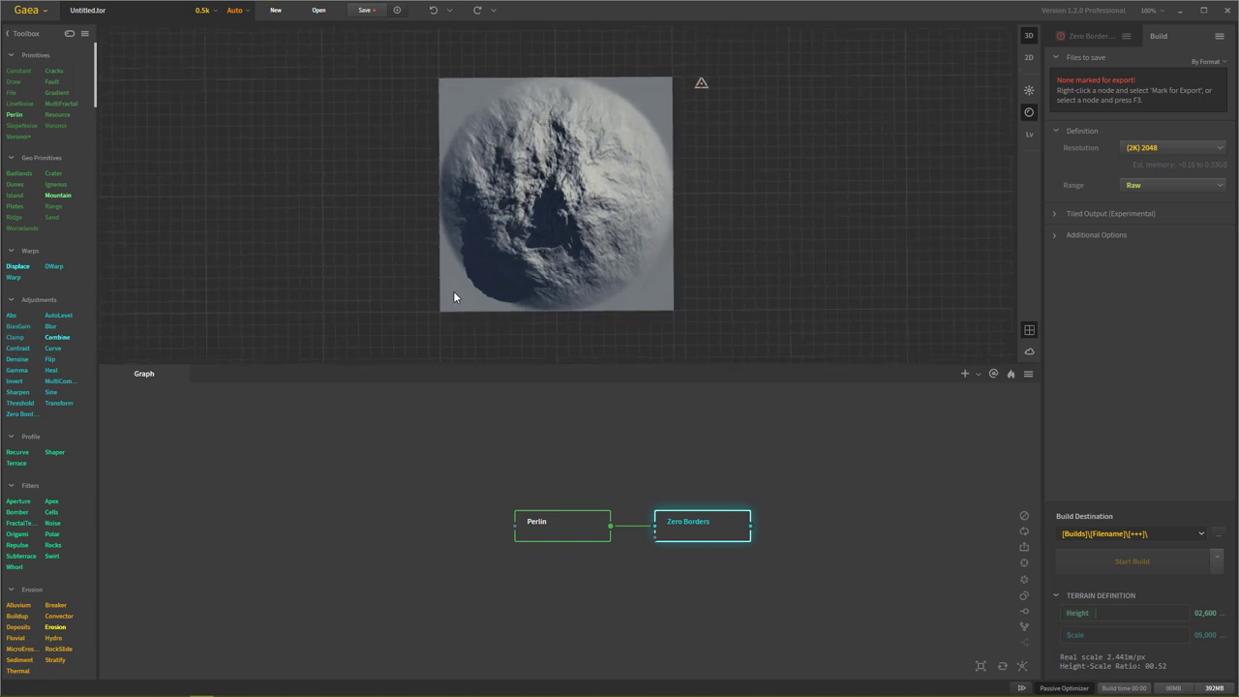
left_click_drag(678, 310, 590, 155)
left_click_drag(676, 196, 651, 237)
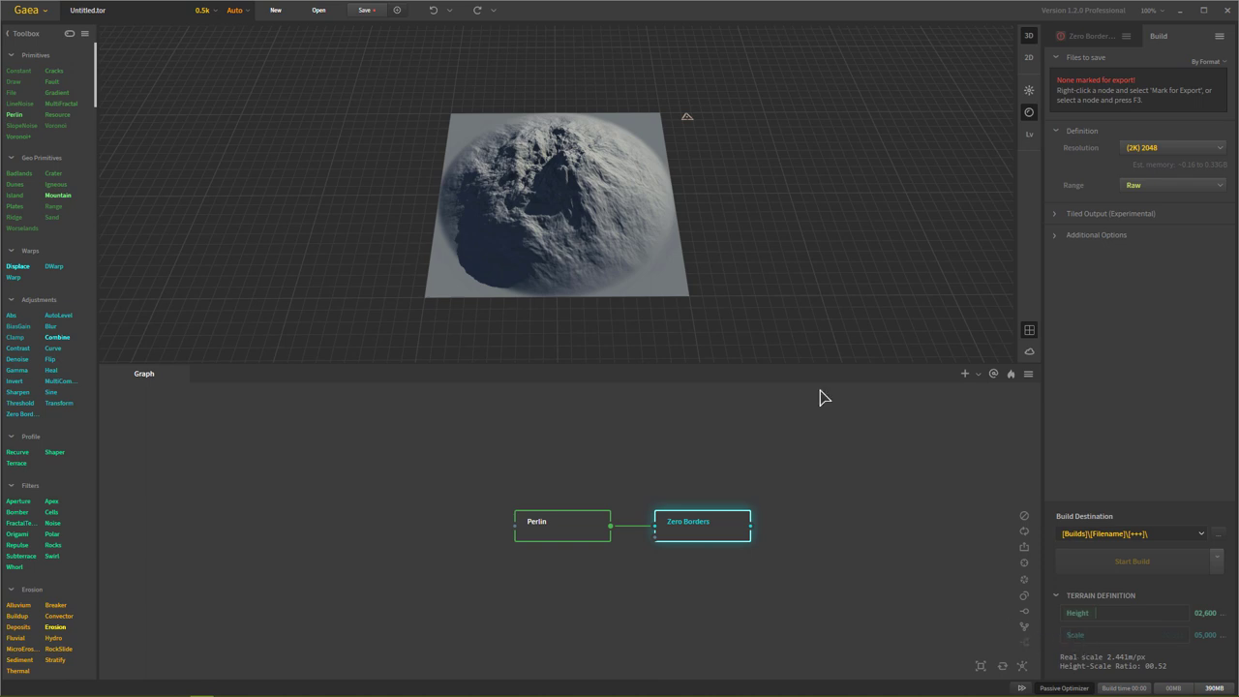
Raise the terrain Scale to 47,328, flattening the mountain to 23.109 m/px
left_click_drag(632, 221, 595, 176)
scroll(684, 178, "up", 5)
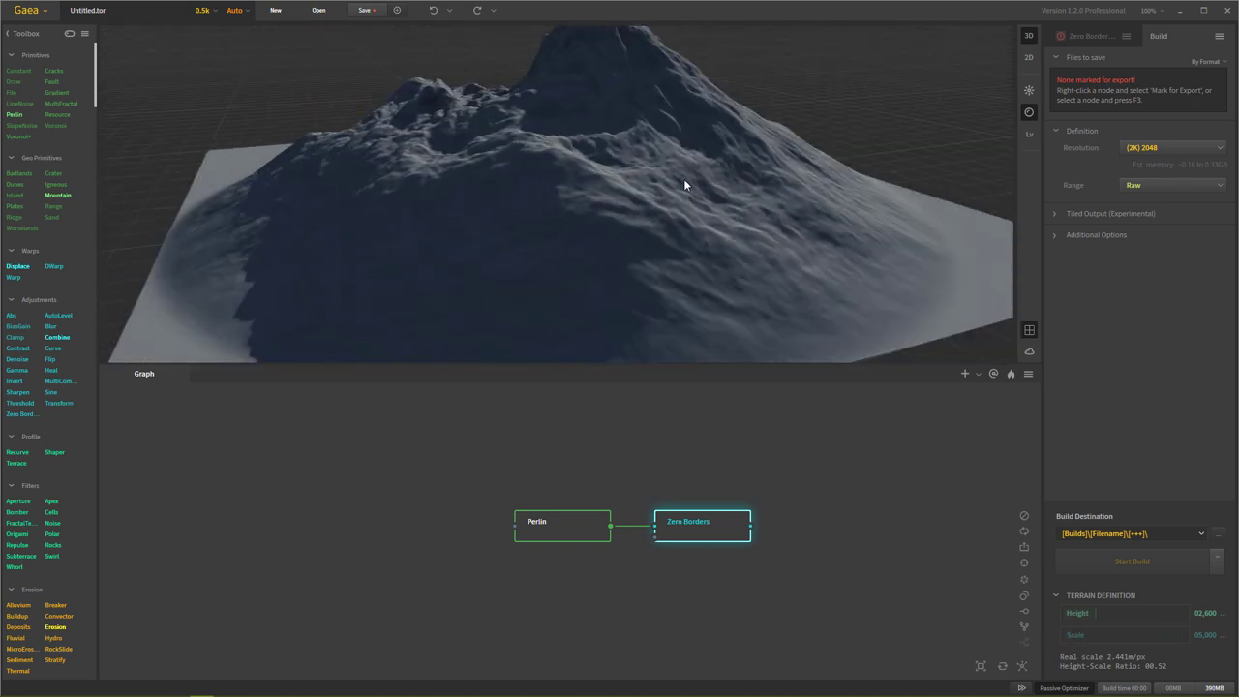
scroll(690, 174, "down", 3)
left_click_drag(690, 180, 581, 194)
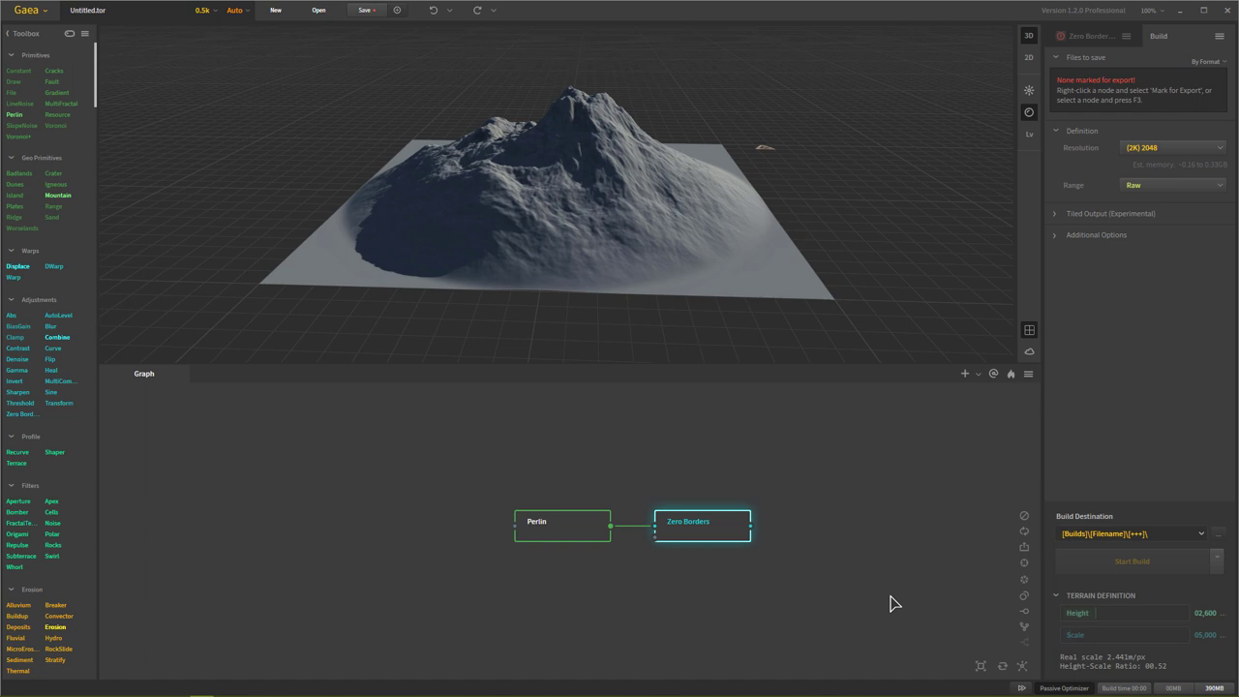
left_click_drag(1069, 636, 1120, 635)
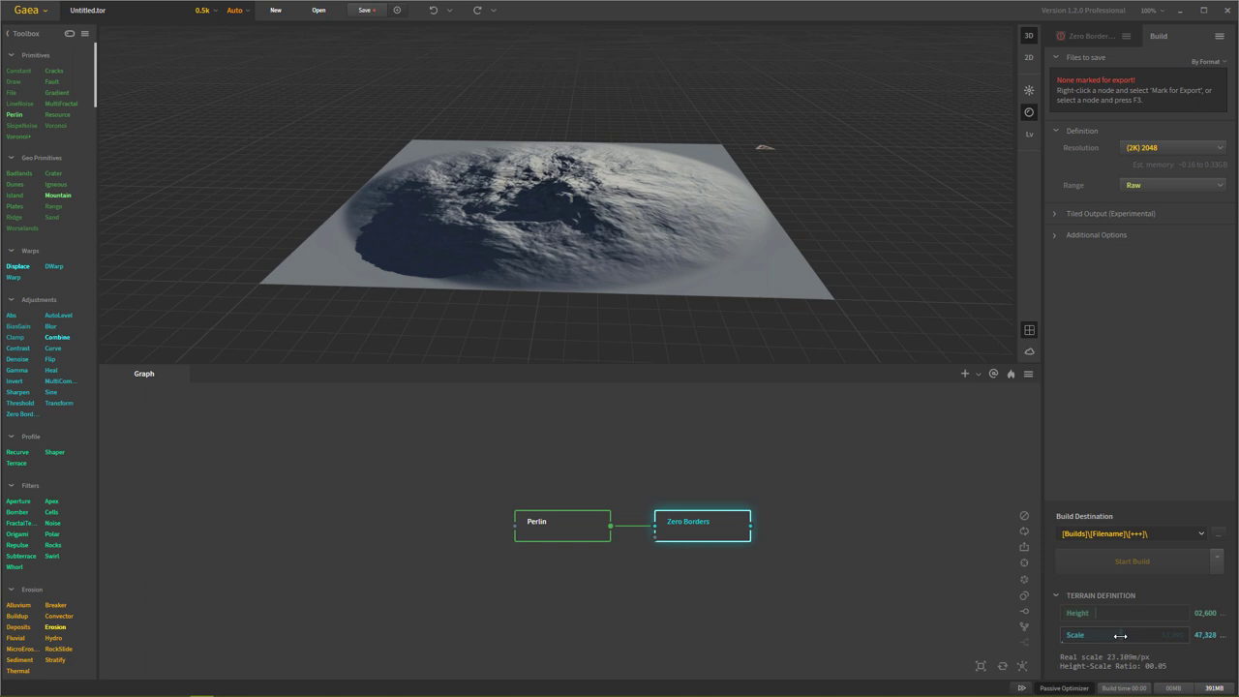
Bring the terrain Scale back down to 36,217 and view the flattened terrain
mouse_move(1120, 635)
left_mouse_down()
mouse_move(1092, 637)
mouse_move(1104, 636)
left_mouse_up()
left_click_drag(743, 260, 591, 175)
scroll(600, 189, "down", 3)
scroll(593, 177, "up", 3)
scroll(593, 179, "down", 2)
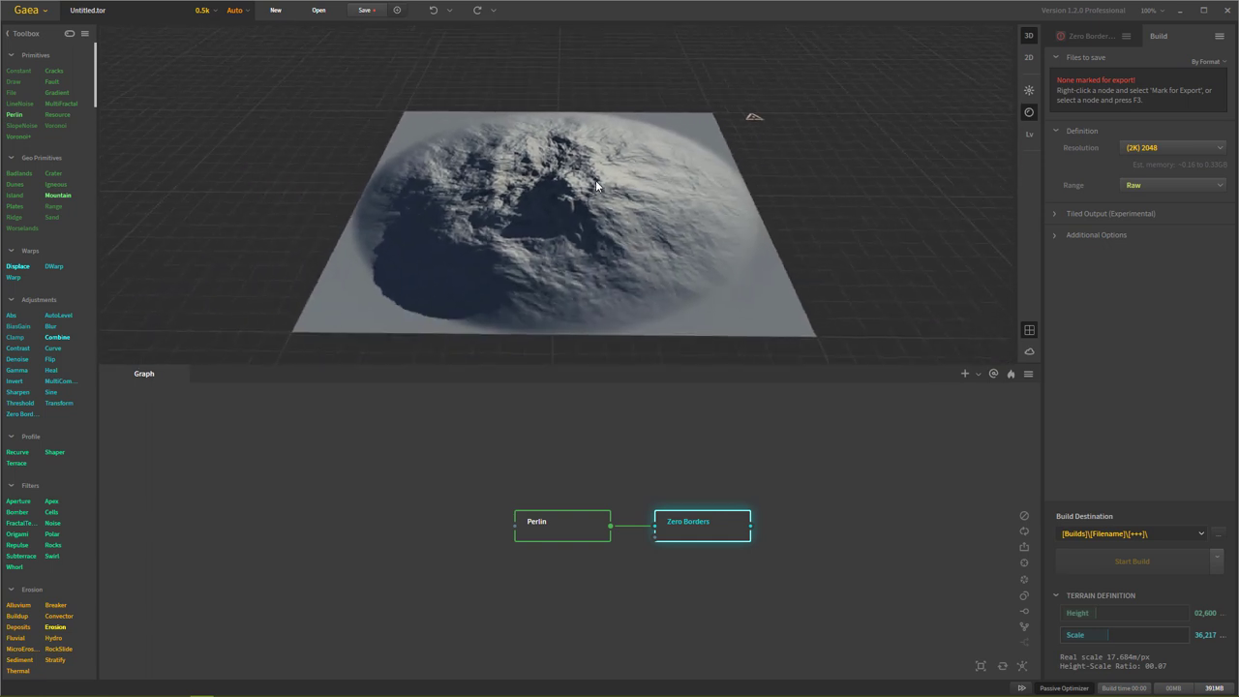
left_click_drag(440, 92, 618, 237)
scroll(621, 230, "down", 2)
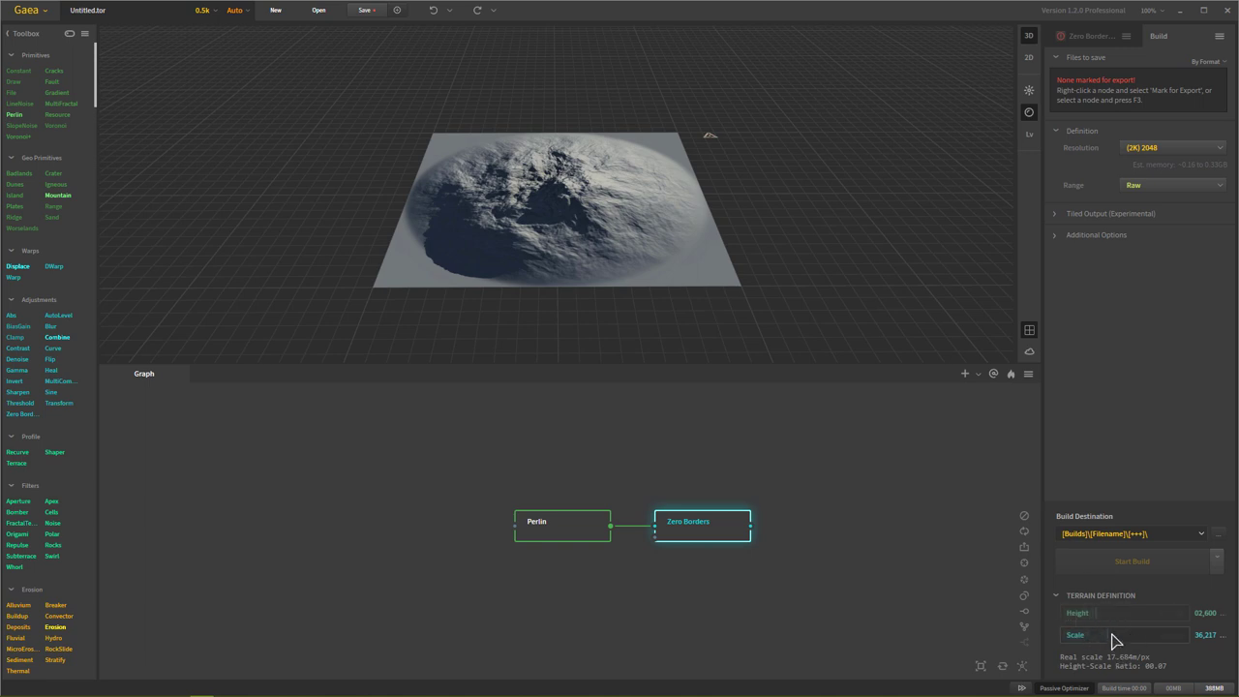
Reduce Scale to 3,175 and lower Height to 1,595 for a lower mountain
left_click_drag(1109, 639, 1069, 635)
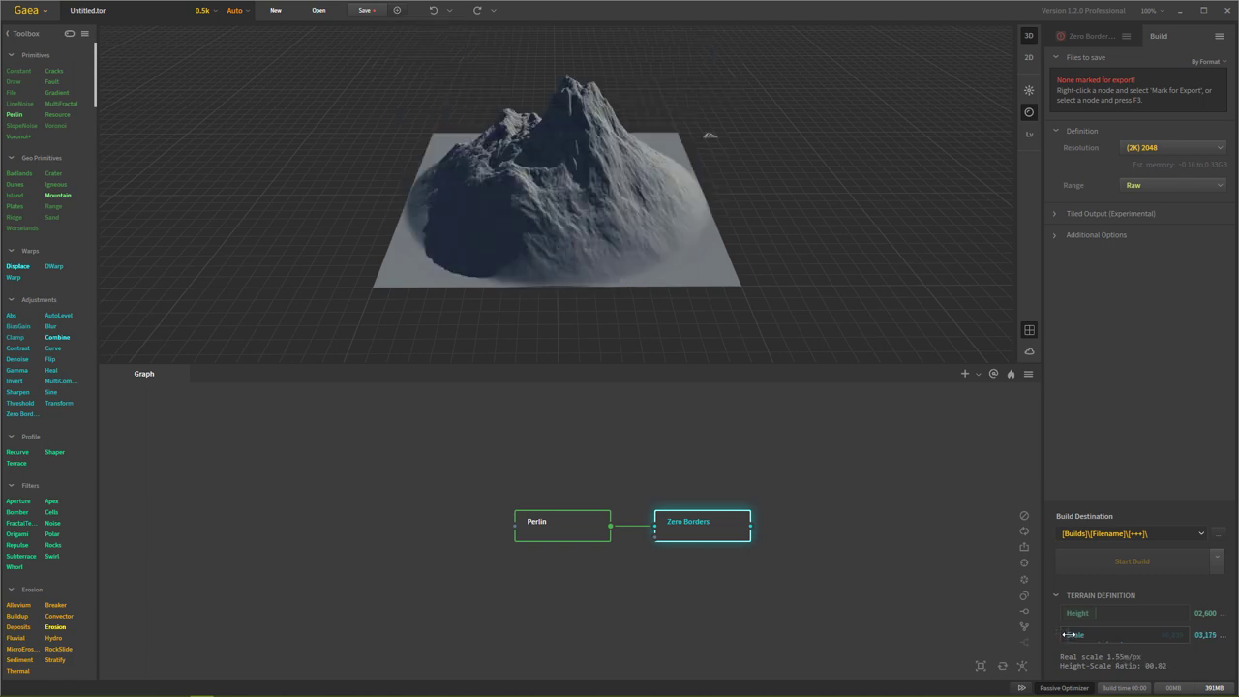
left_click_drag(554, 182, 538, 262)
left_click_drag(547, 197, 417, 182)
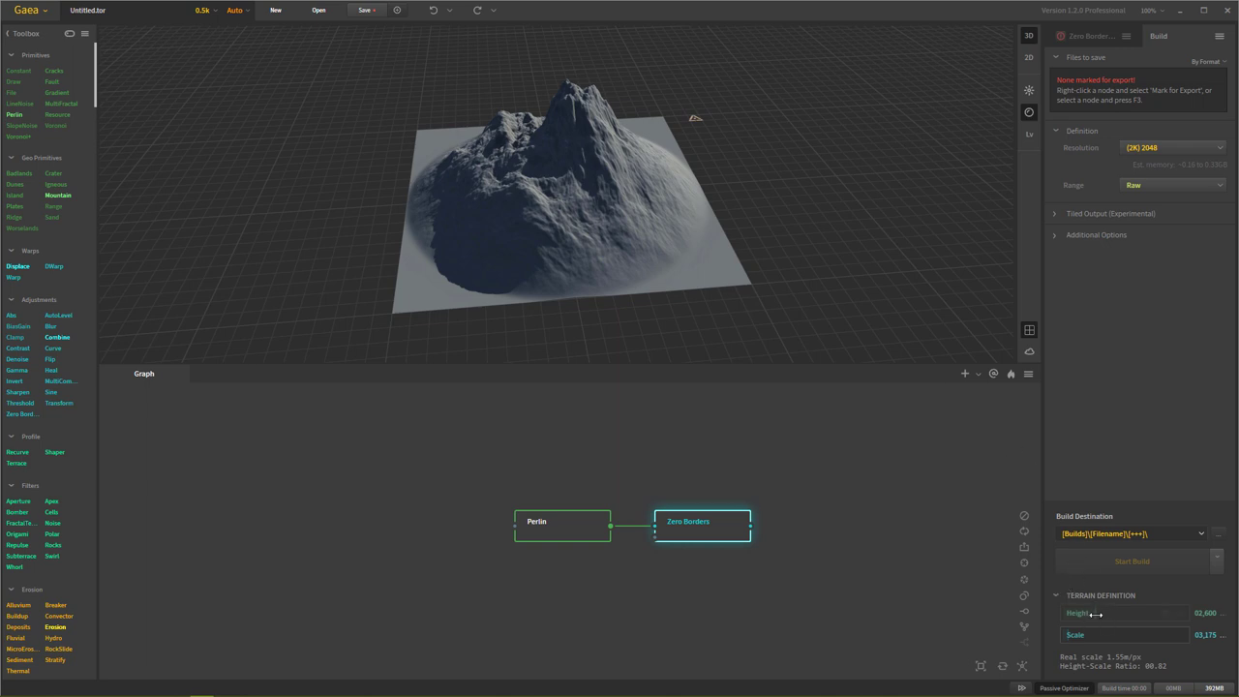
mouse_move(1095, 614)
left_mouse_down()
mouse_move(1069, 614)
mouse_move(1147, 610)
mouse_move(1084, 614)
left_mouse_up()
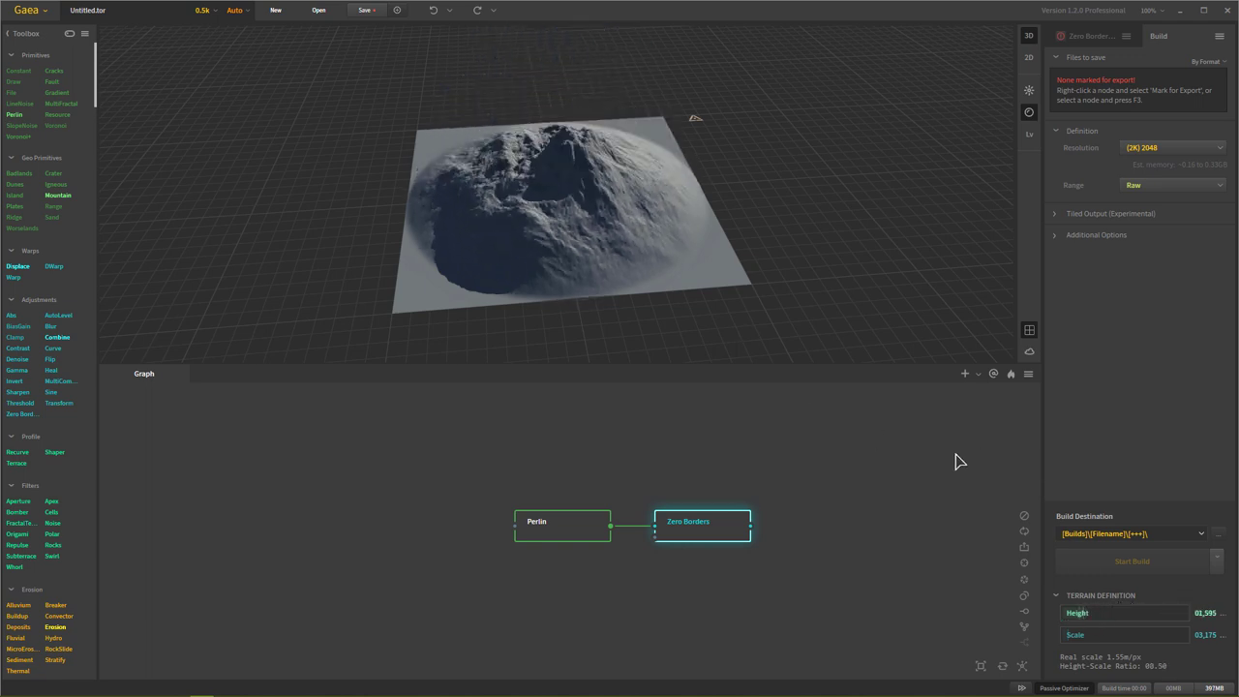
left_click_drag(549, 208, 534, 252)
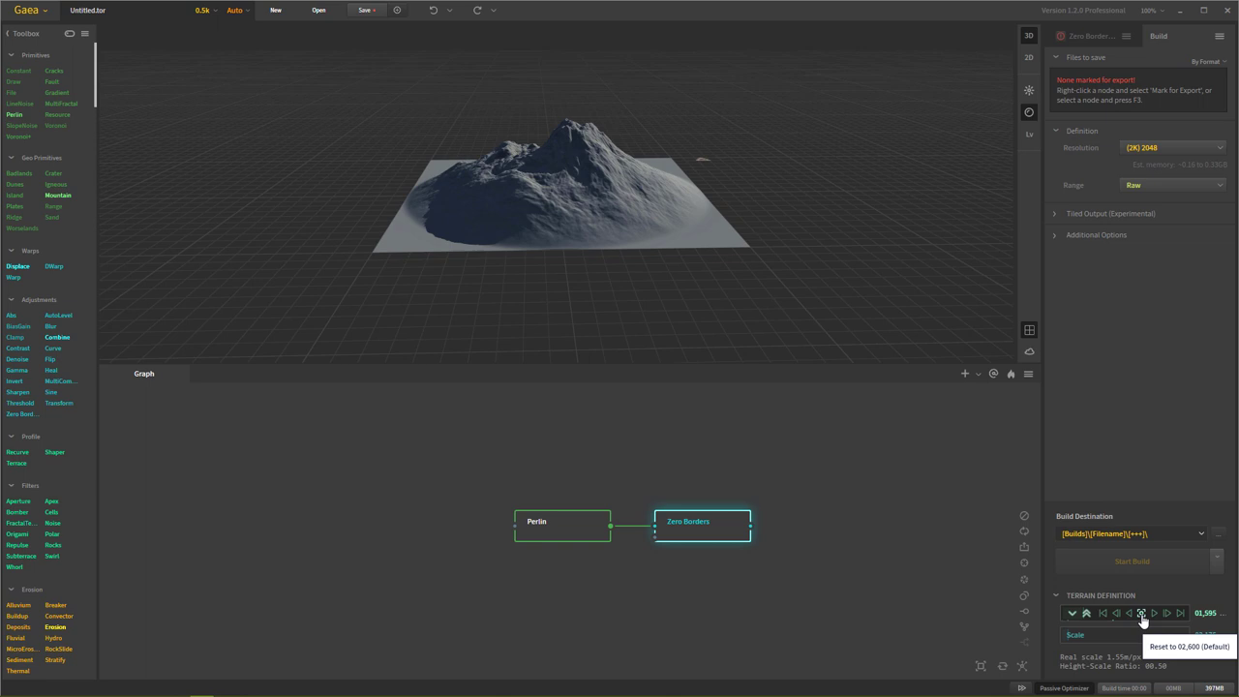
Reset Height to 2,600 and Scale to 5,000, restoring 2.441 m/px and a 0.52 ratio
left_click(1142, 615)
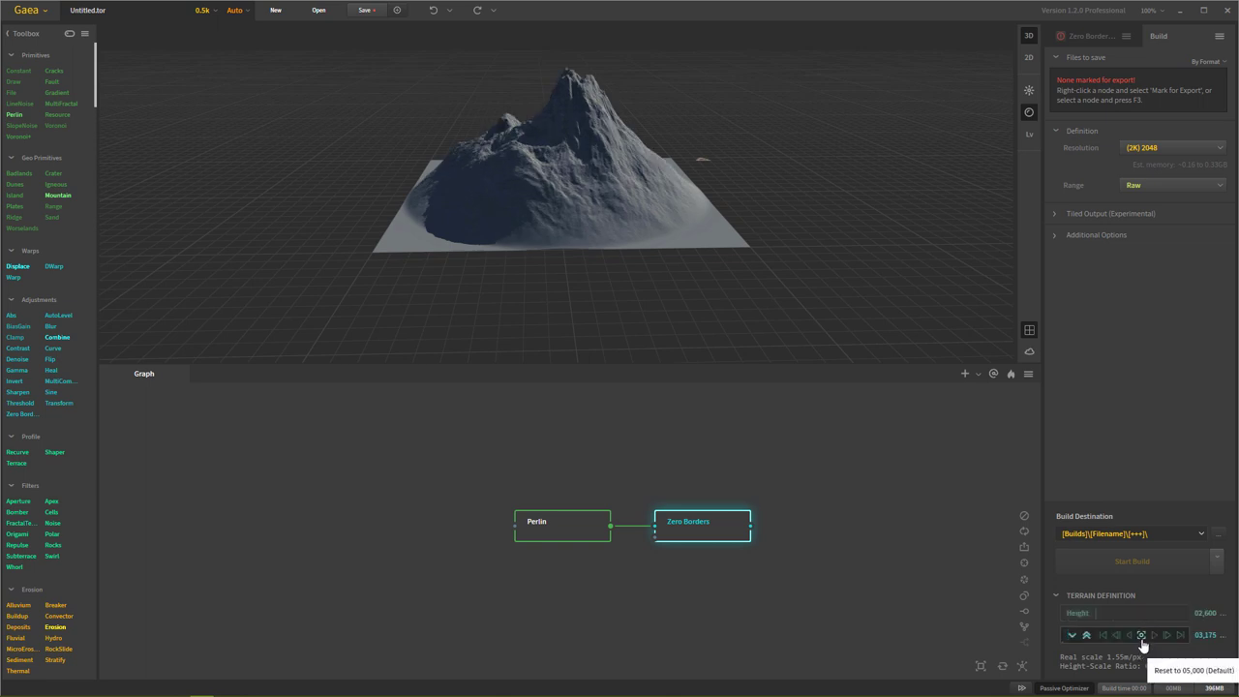
left_click(1141, 635)
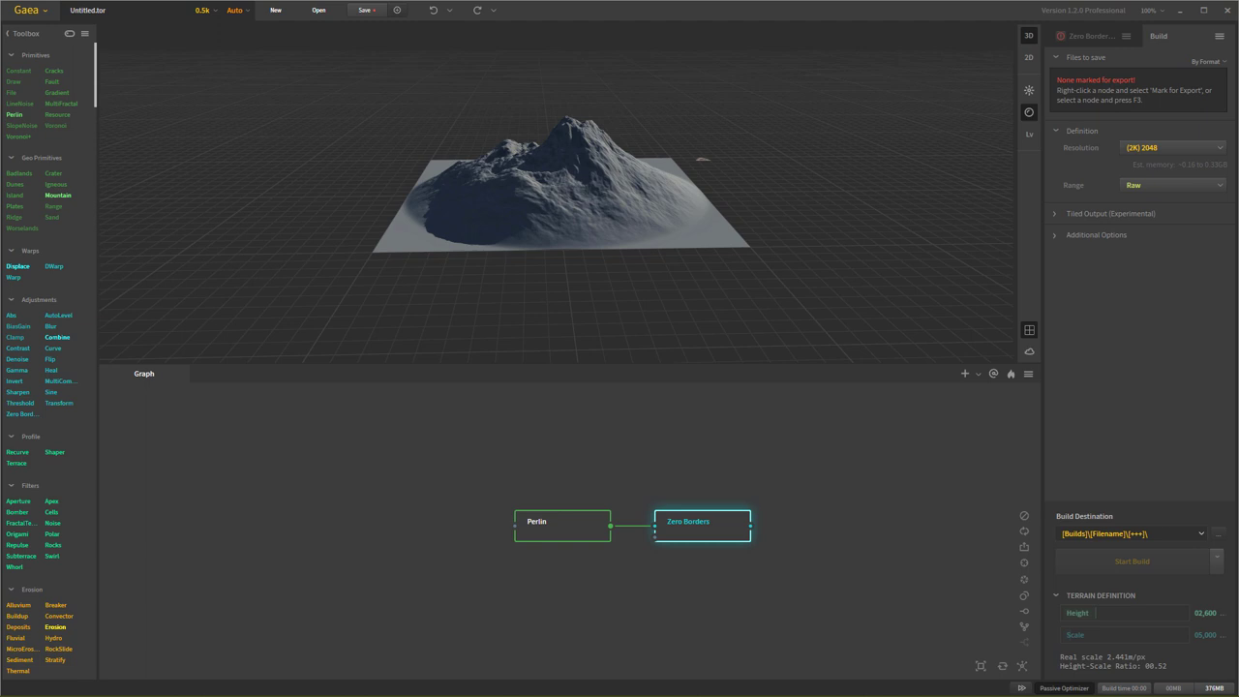
left_click_drag(682, 118, 632, 137)
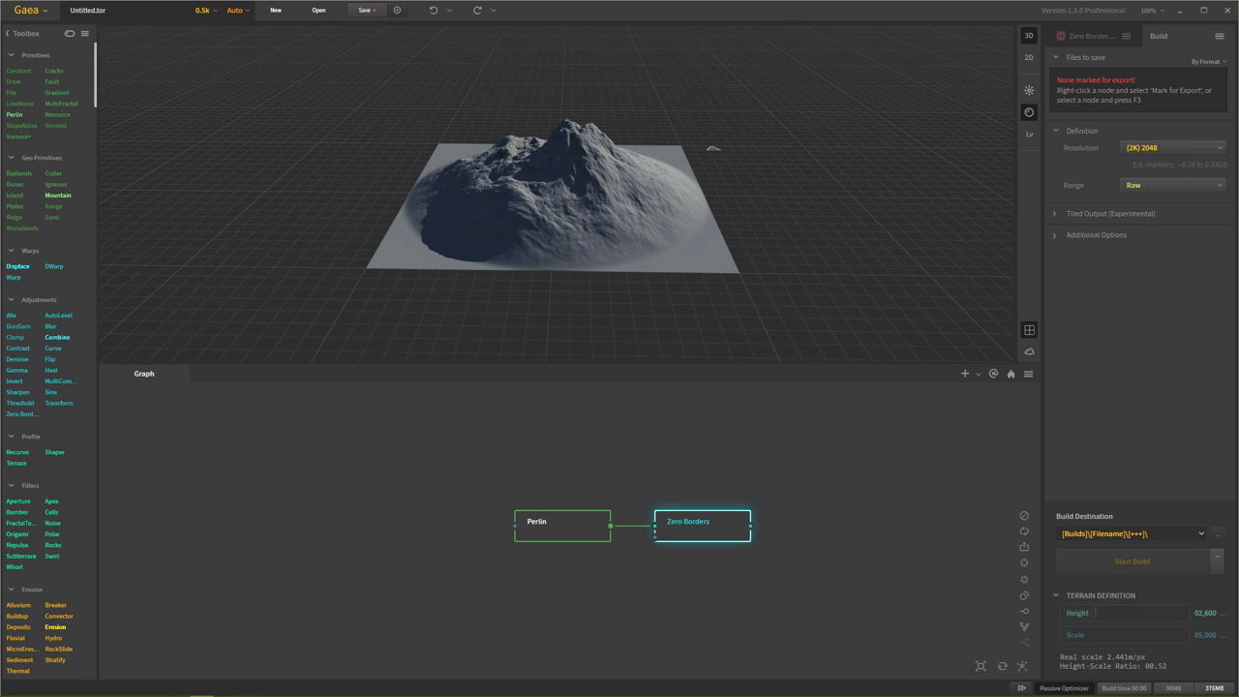
left_click_drag(830, 589, 441, 446)
right_click(908, 524)
key("Escape")
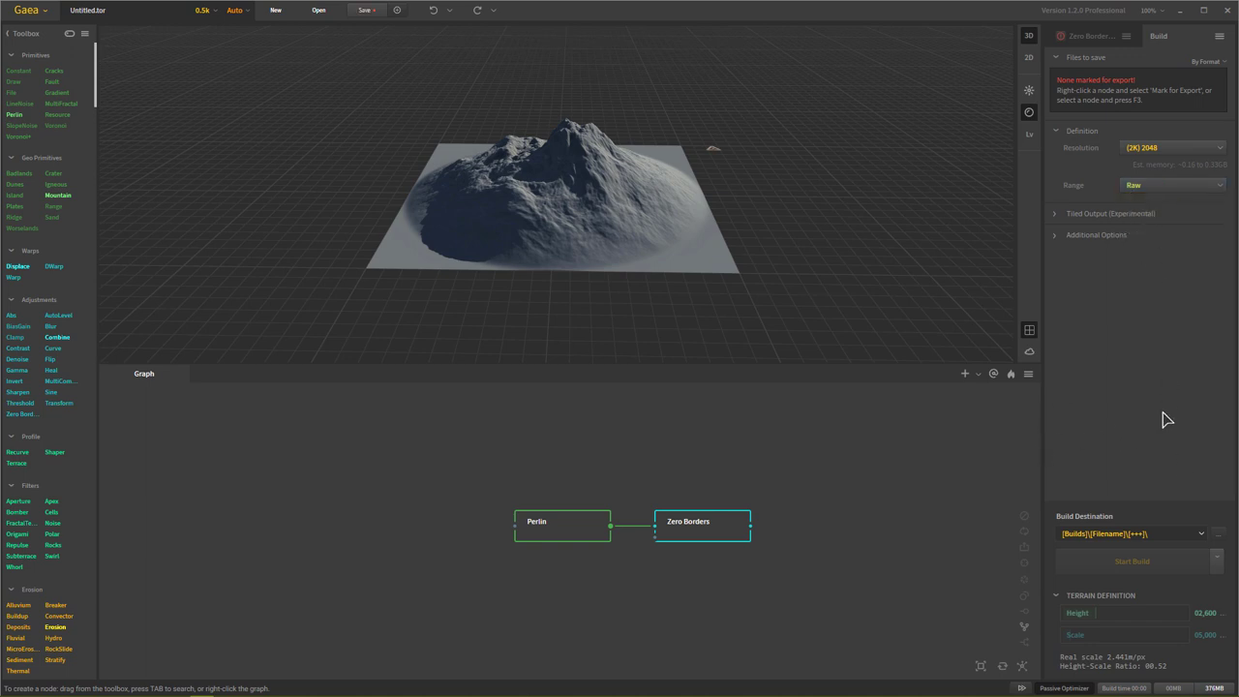
mouse_move(1156, 193)
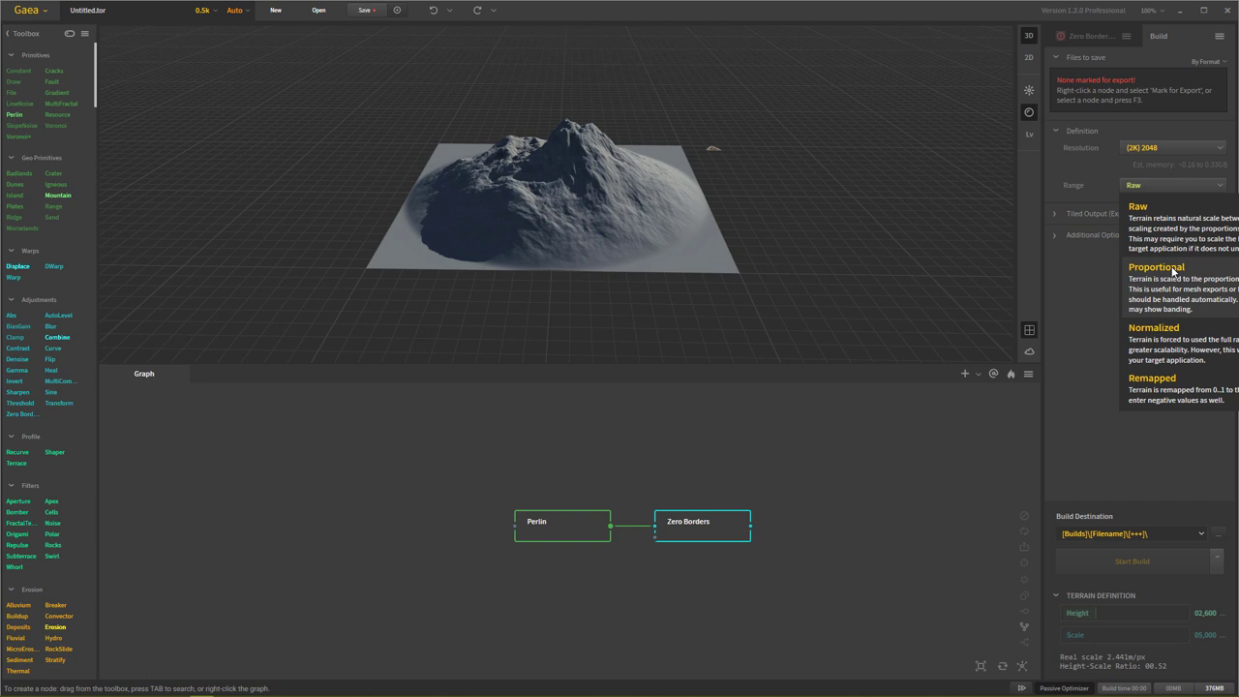
left_click(1134, 453)
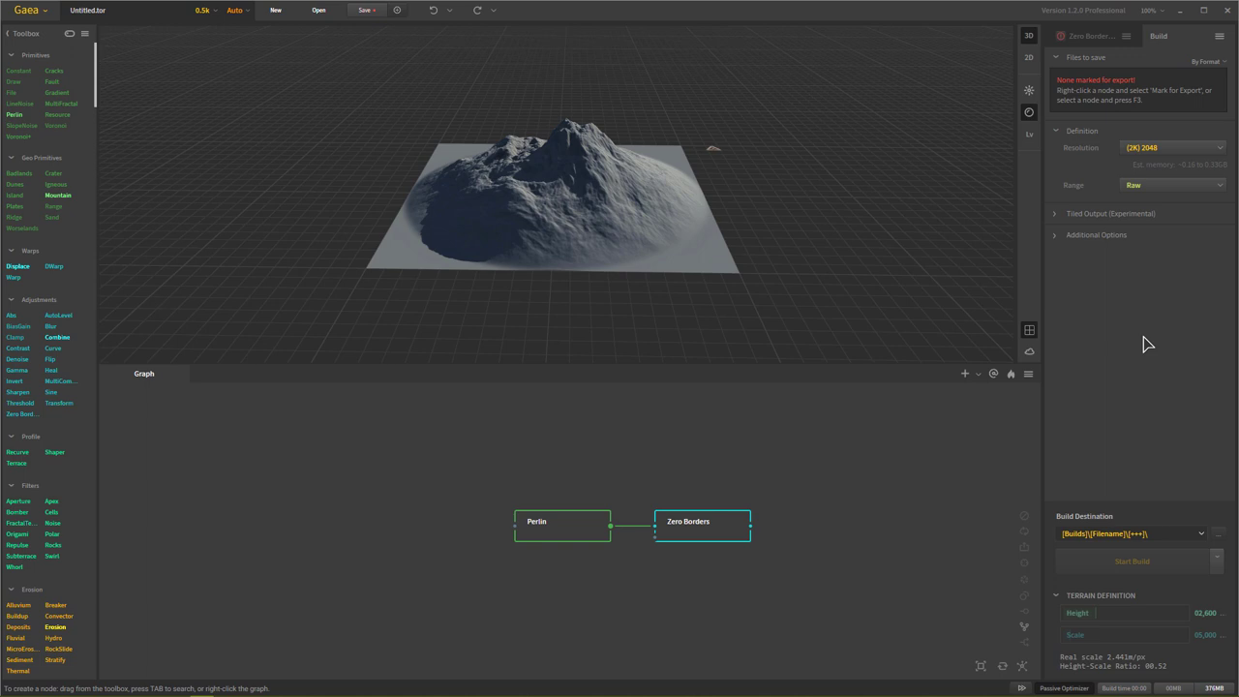
left_click(1191, 184)
left_click(1190, 195)
left_click(1147, 190)
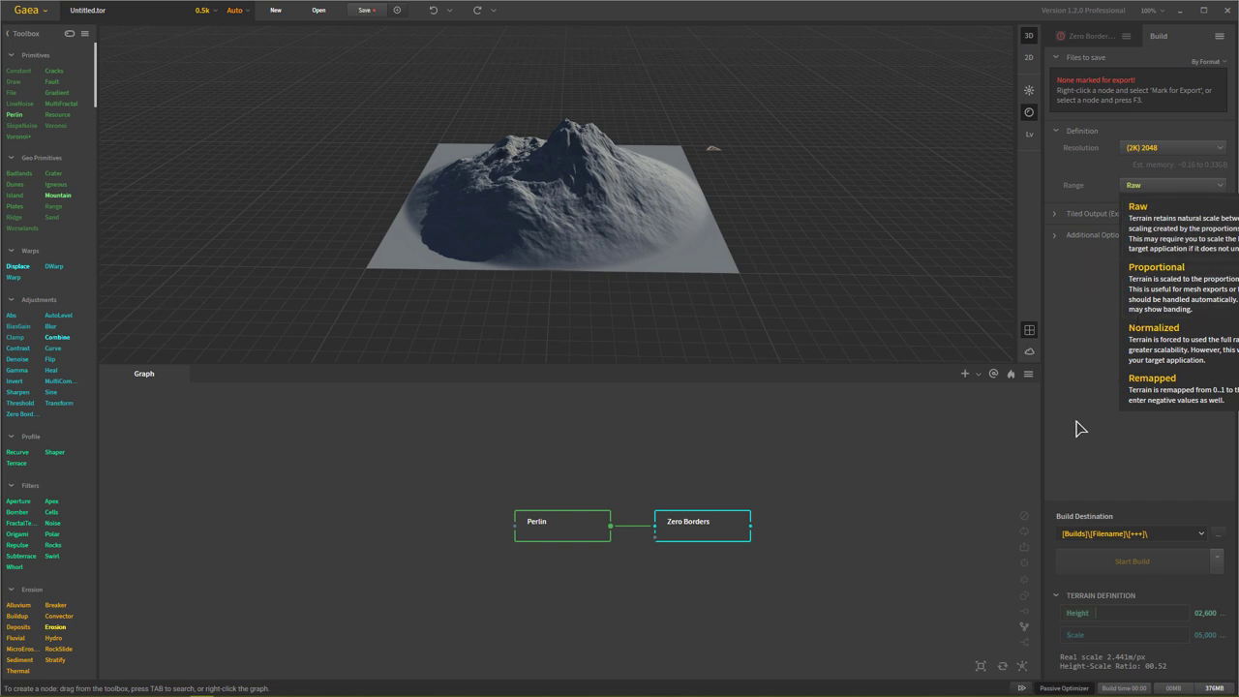
left_click(1140, 462)
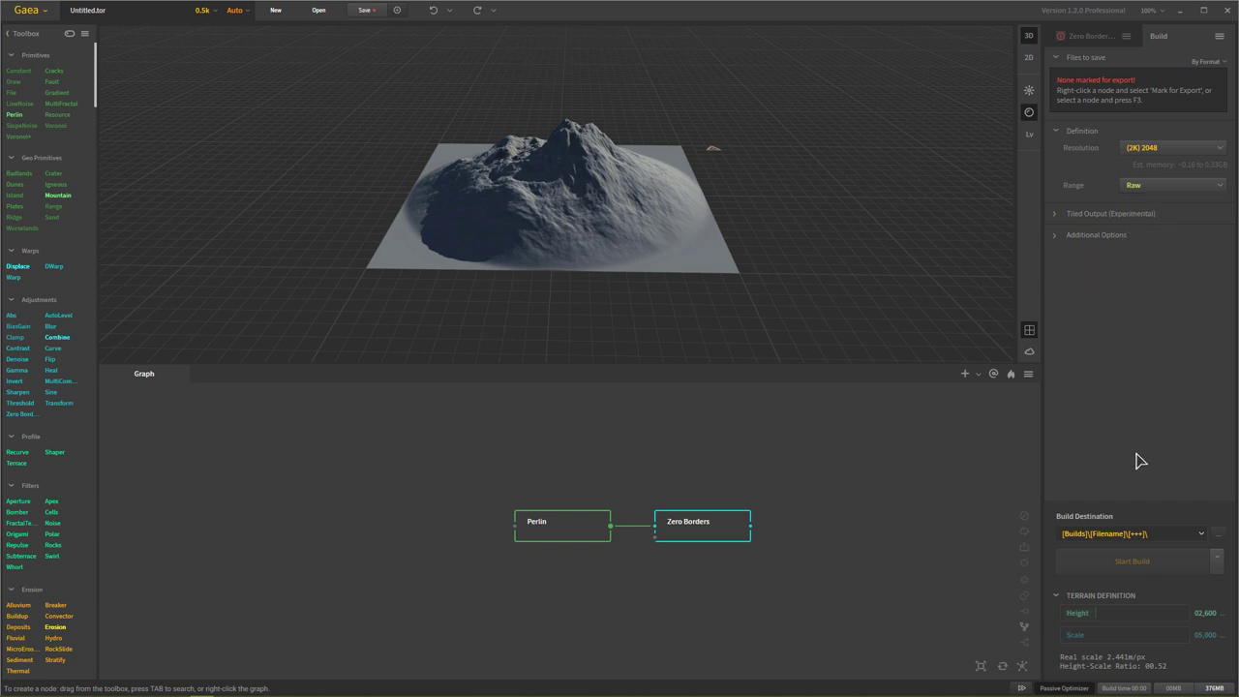
left_click(1158, 188)
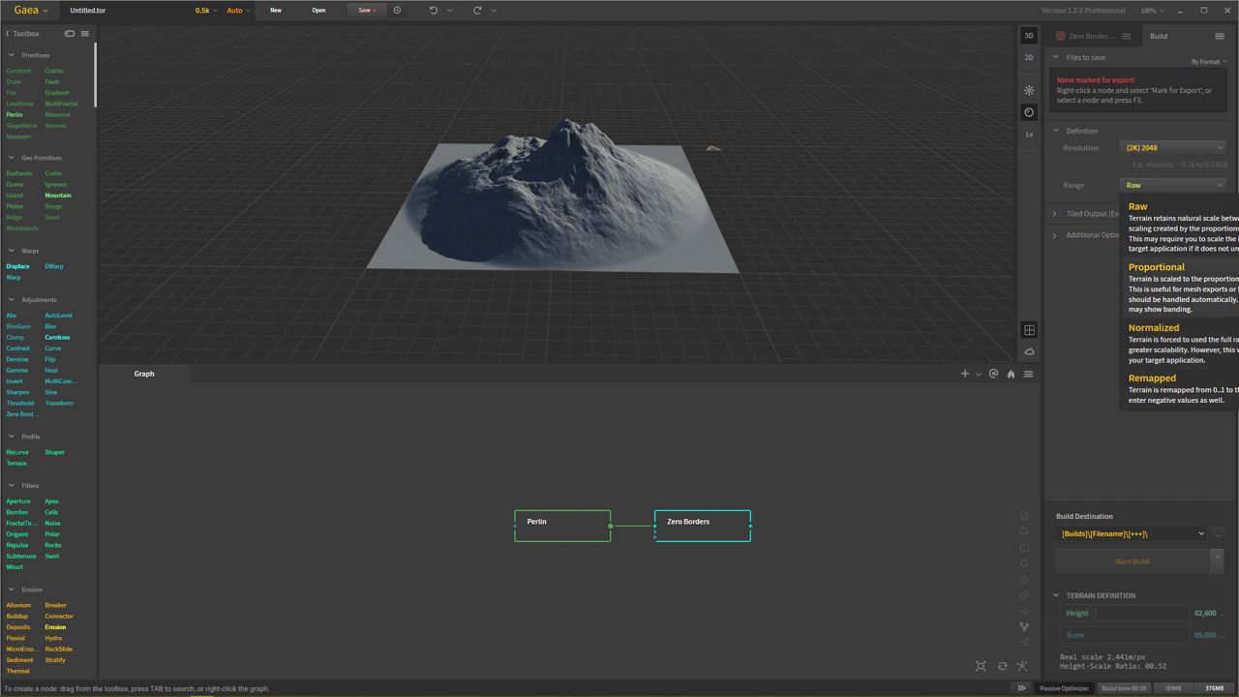
left_click(1141, 472)
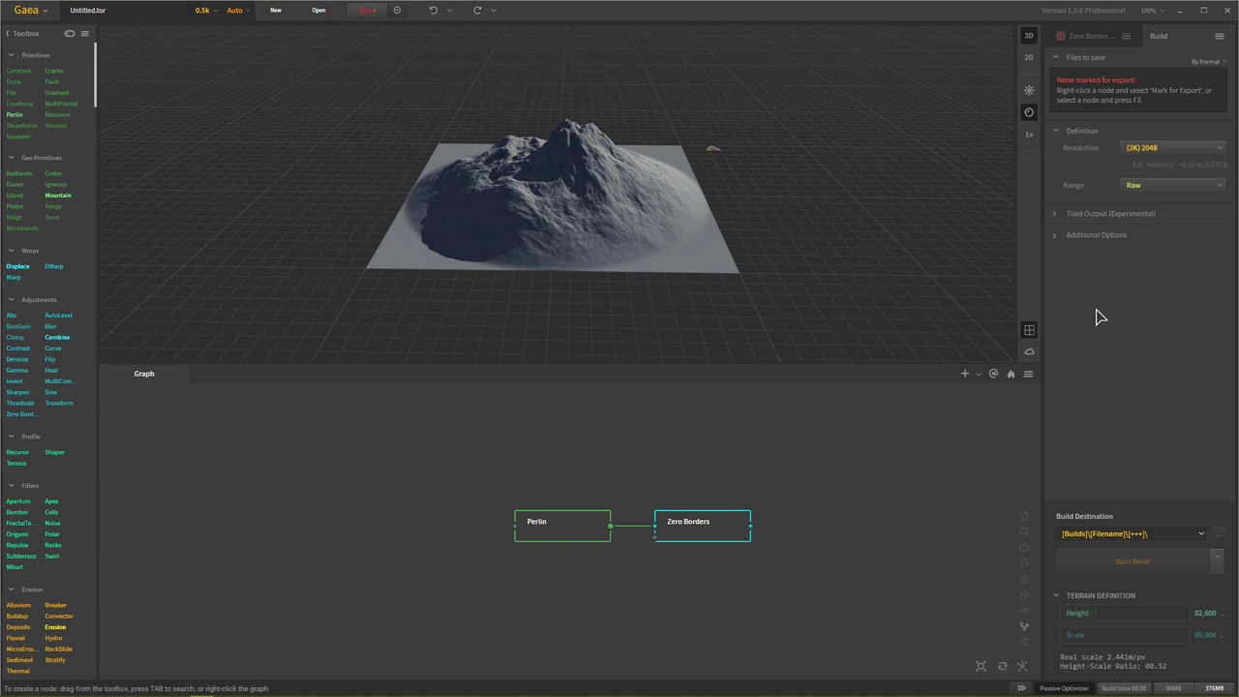
left_click(1158, 187)
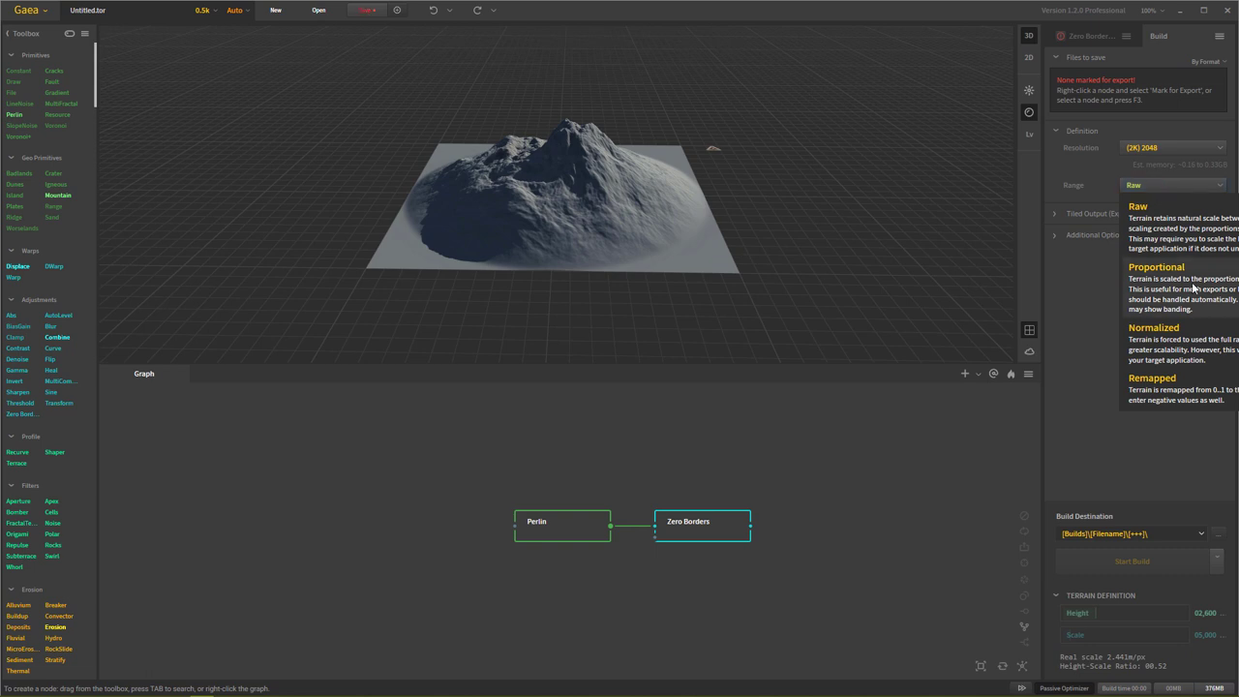
left_click(1113, 325)
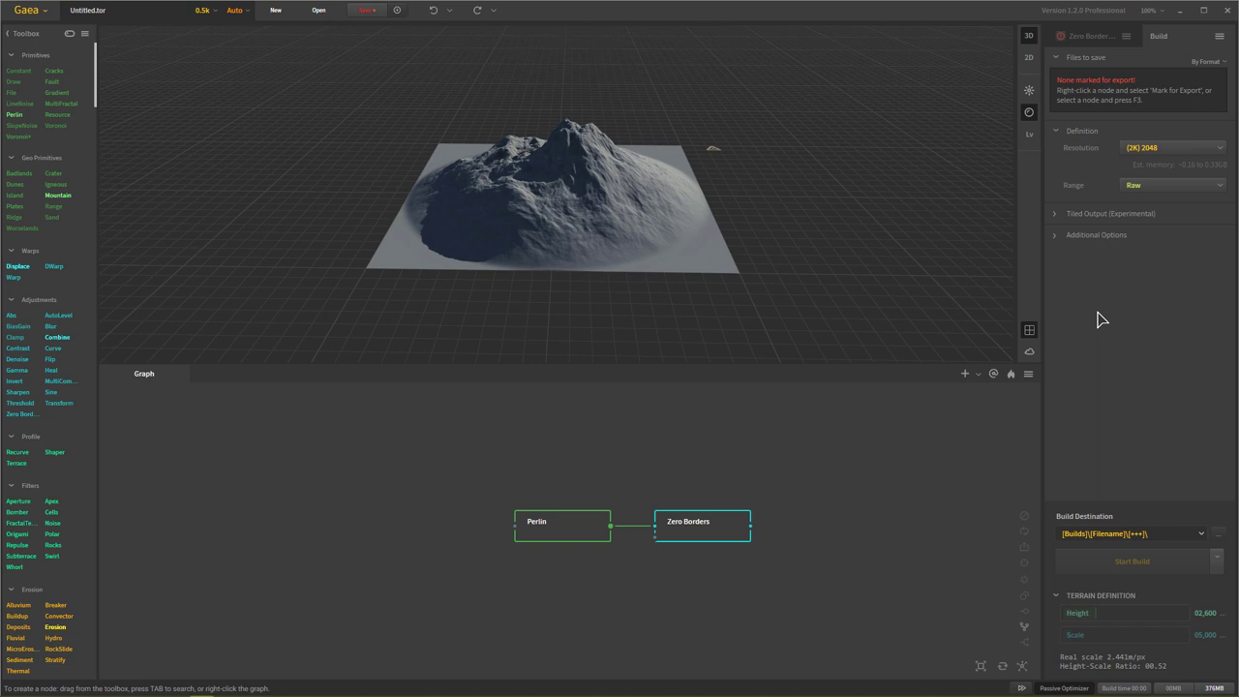
mouse_move(606, 252)
left_mouse_down()
mouse_move(827, 307)
mouse_move(608, 149)
mouse_move(588, 189)
mouse_move(603, 200)
mouse_move(614, 252)
mouse_move(490, 277)
mouse_move(645, 304)
mouse_move(785, 268)
mouse_move(584, 251)
mouse_move(709, 268)
mouse_move(813, 226)
mouse_move(620, 235)
mouse_move(659, 238)
mouse_move(627, 248)
left_mouse_up()
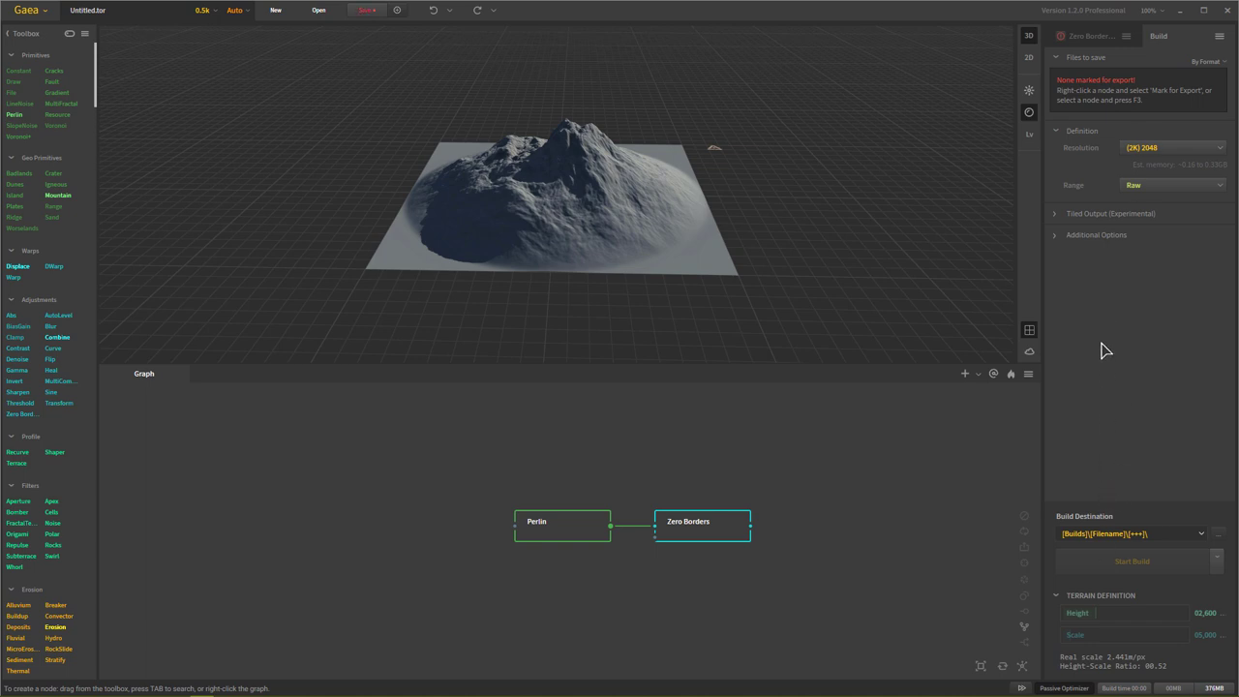
middle_click_drag(789, 581, 710, 579)
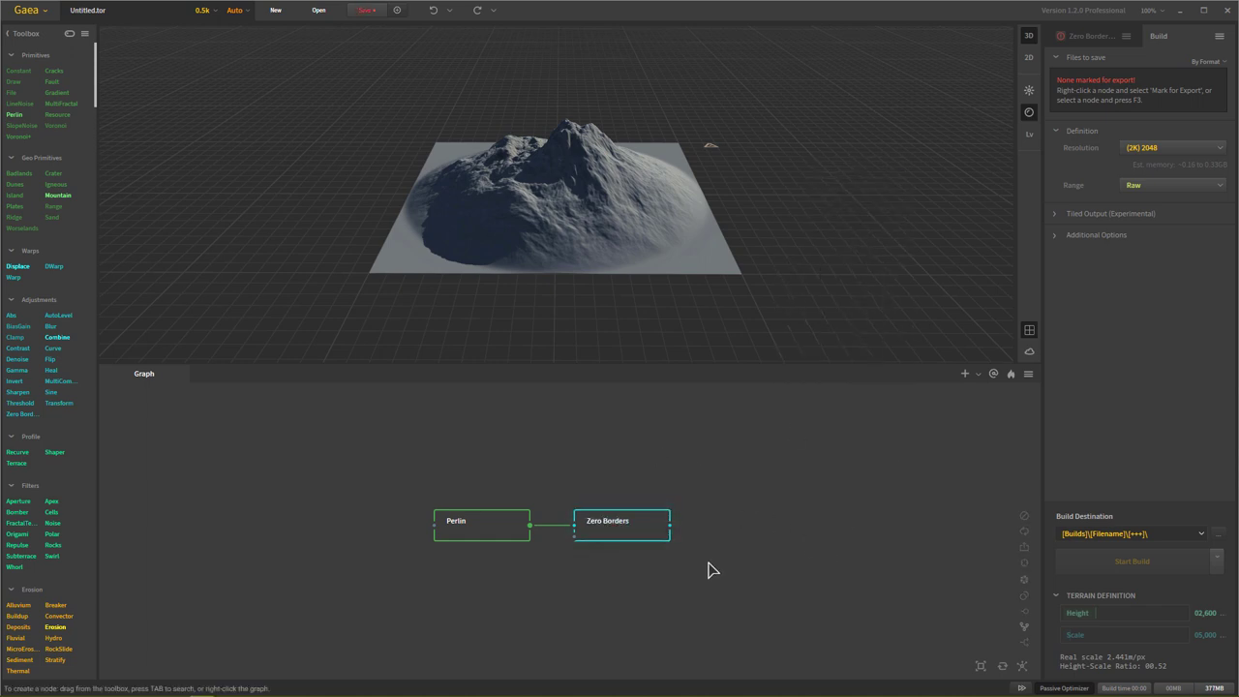
Push terrain Height to its 10,000 maximum, then lower it to about 5,714
left_click_drag(763, 602, 384, 418)
left_click(844, 578)
left_click_drag(1094, 616, 1186, 614)
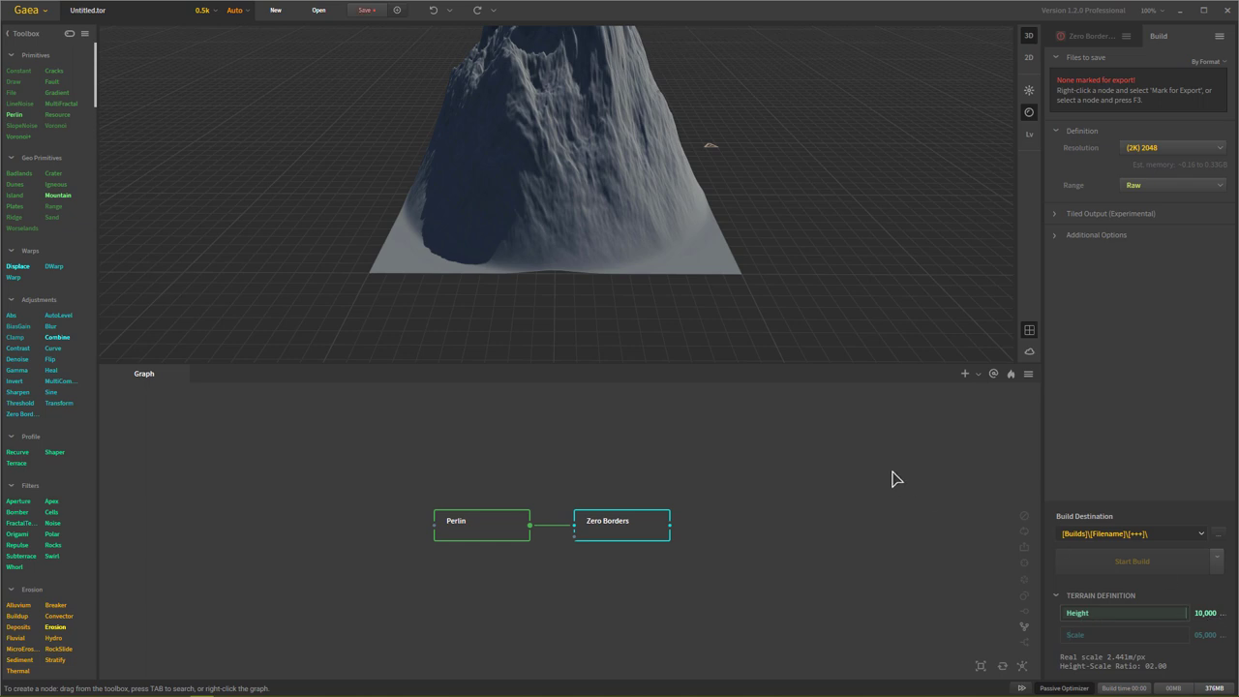
scroll(604, 85, "down", 3)
left_click_drag(603, 91, 587, 231)
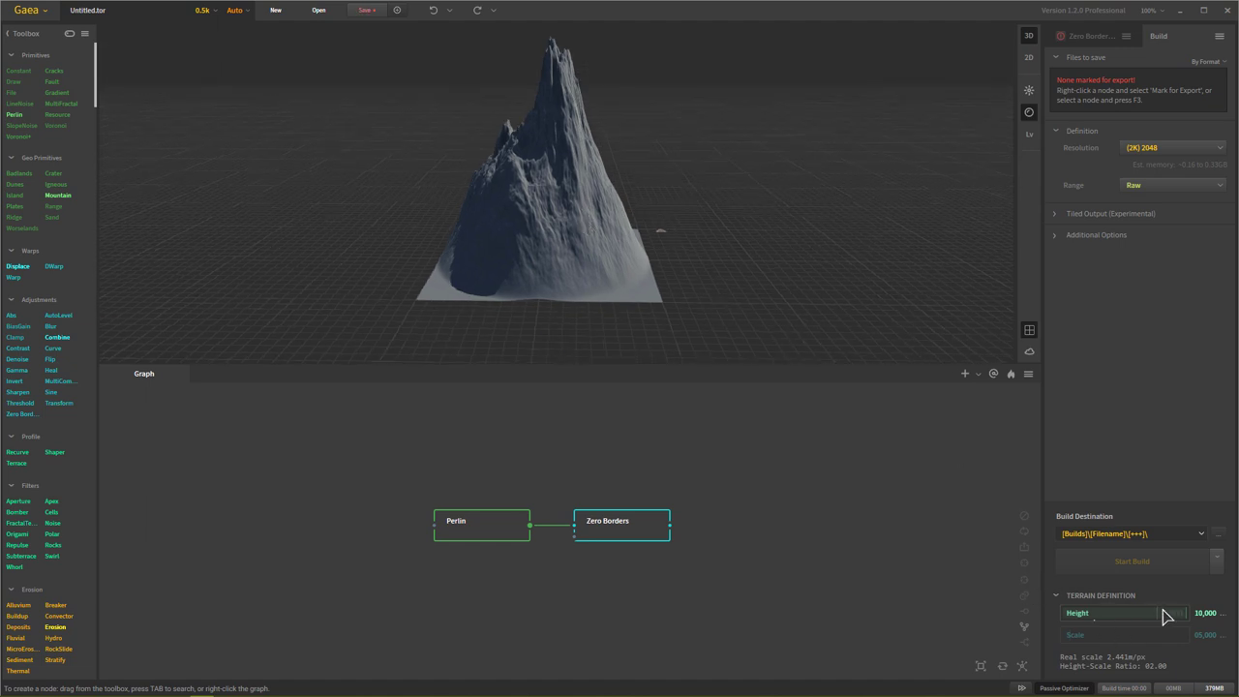
mouse_move(1187, 616)
left_mouse_down()
mouse_move(1110, 614)
mouse_move(1077, 635)
mouse_move(1189, 635)
left_mouse_up()
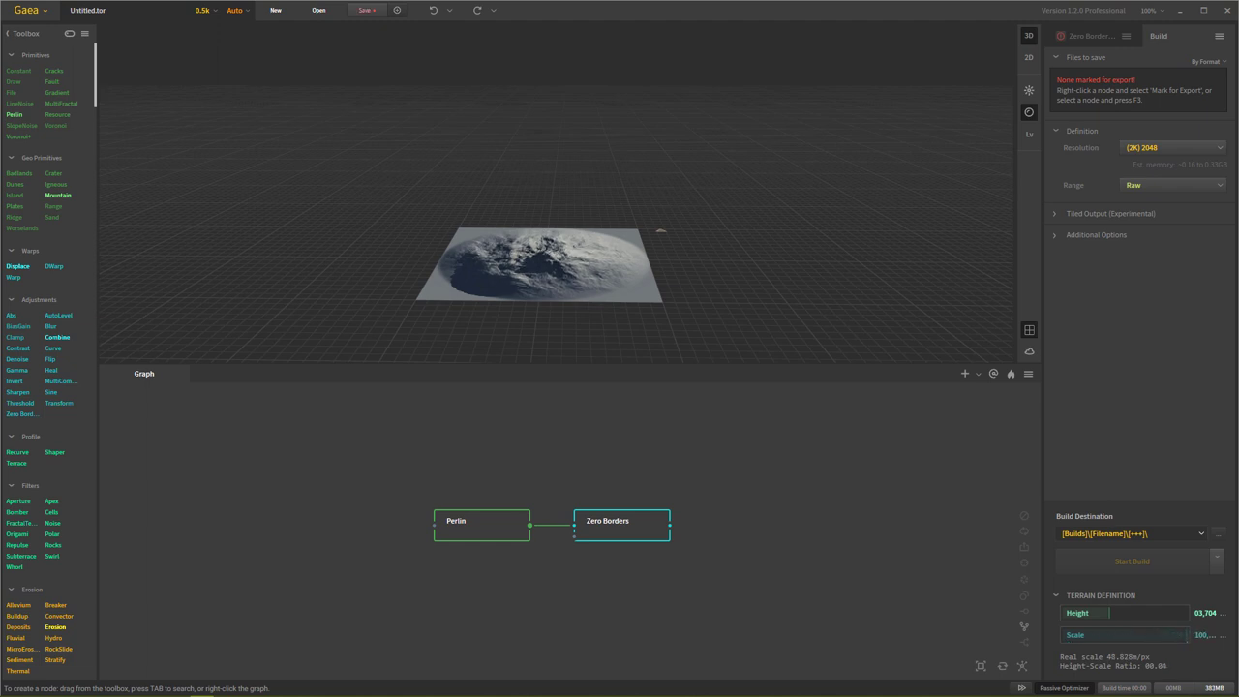
Enter an exact Scale of 5000 and reset Height to its 2,600 default
left_click(1206, 635)
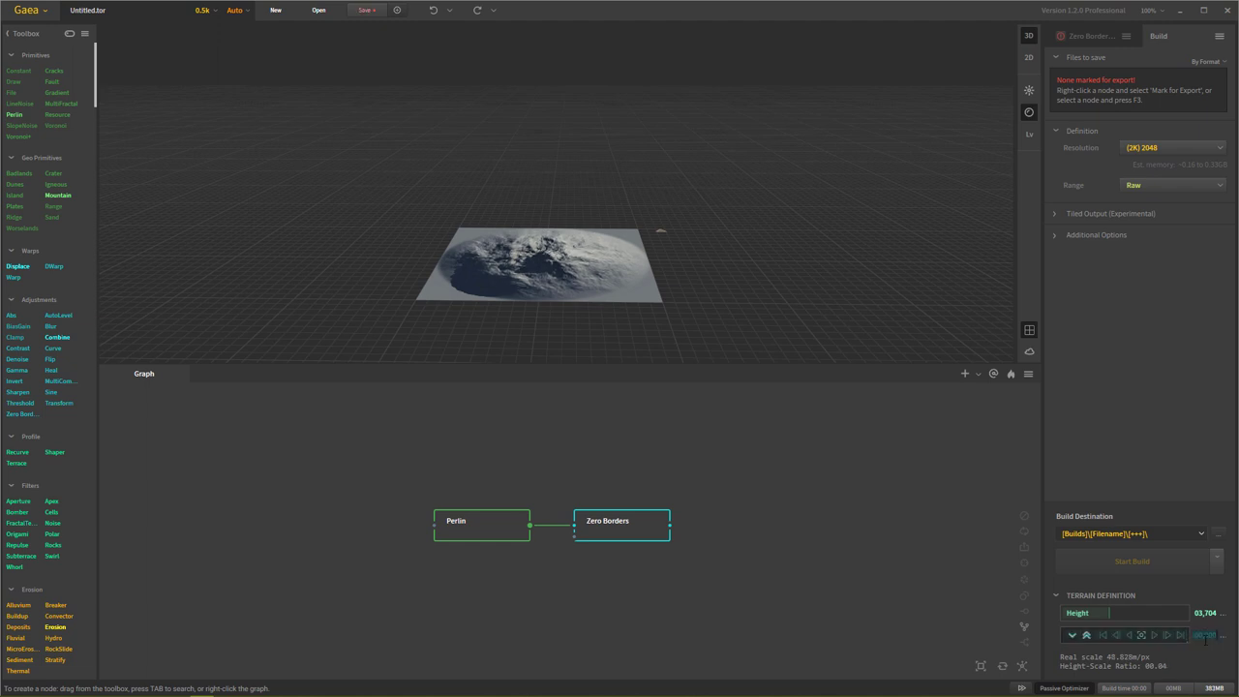
type("200000")
key("Escape")
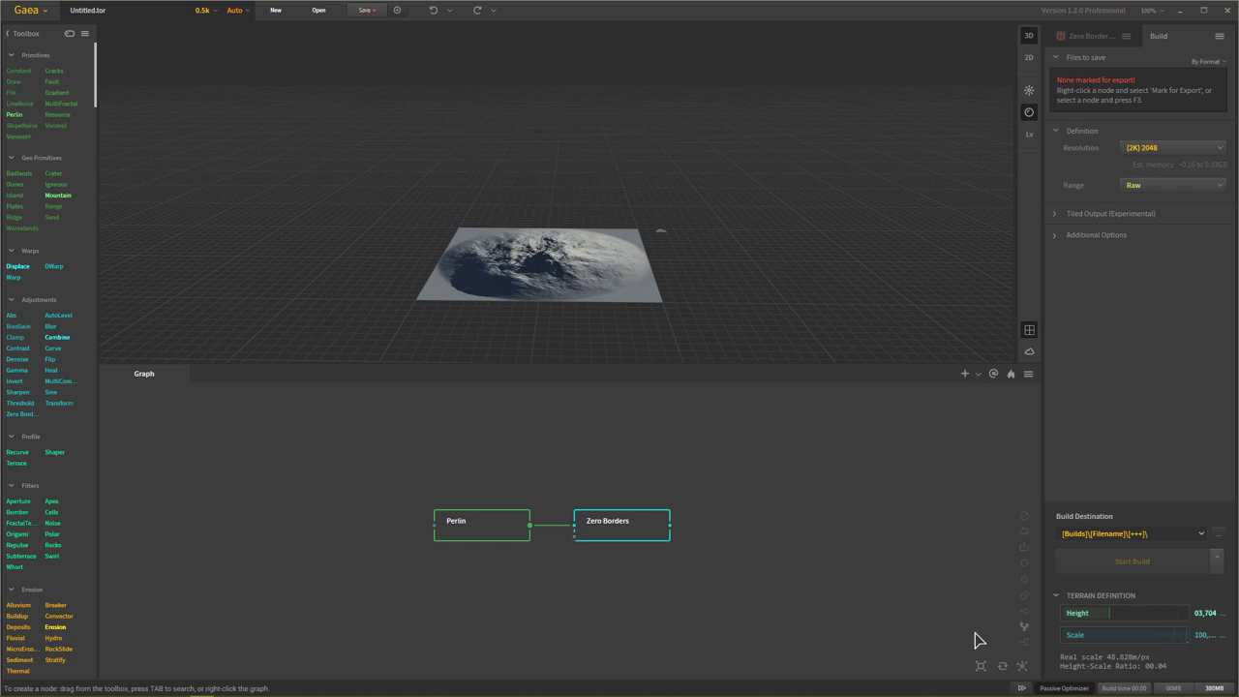
left_click(1138, 644)
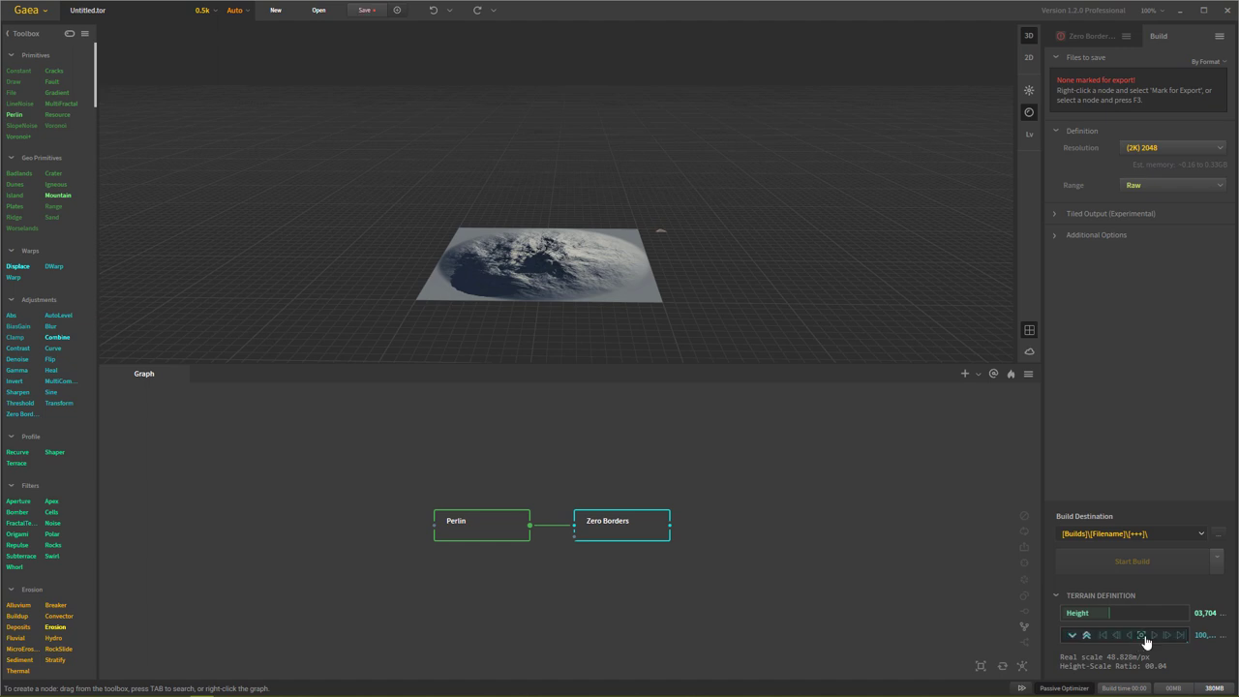
type("5000")
key("Return")
left_click(1142, 614)
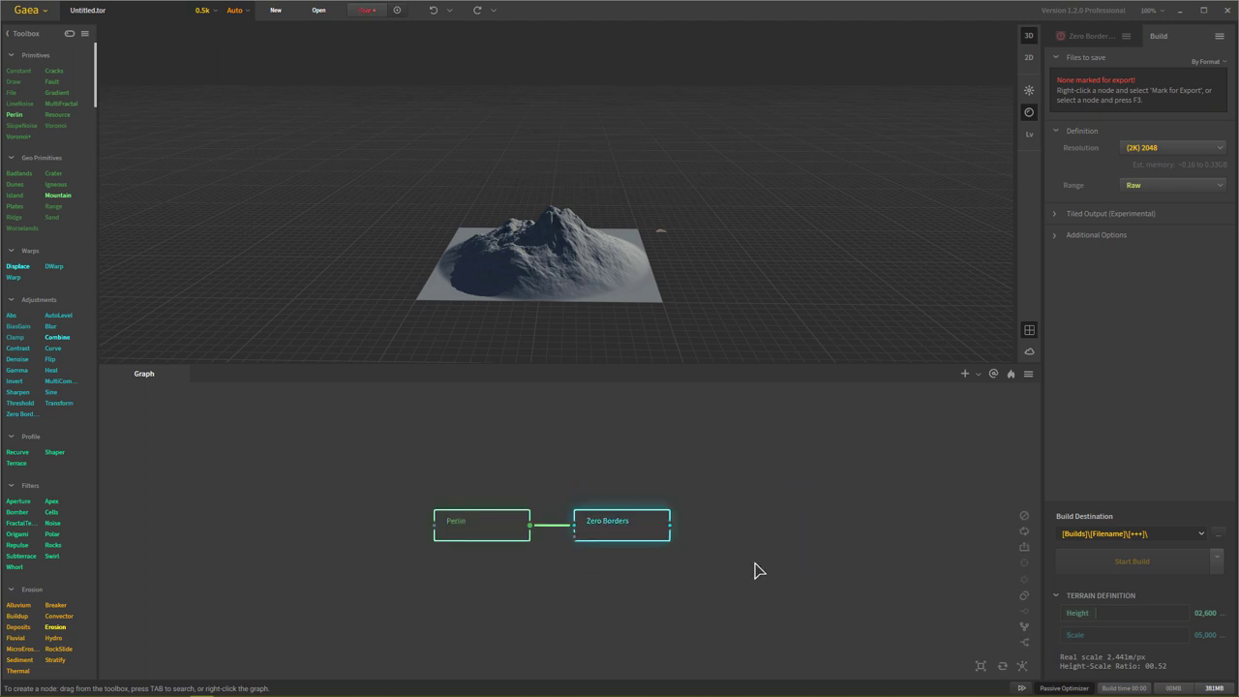
key("Tab")
key("Escape")
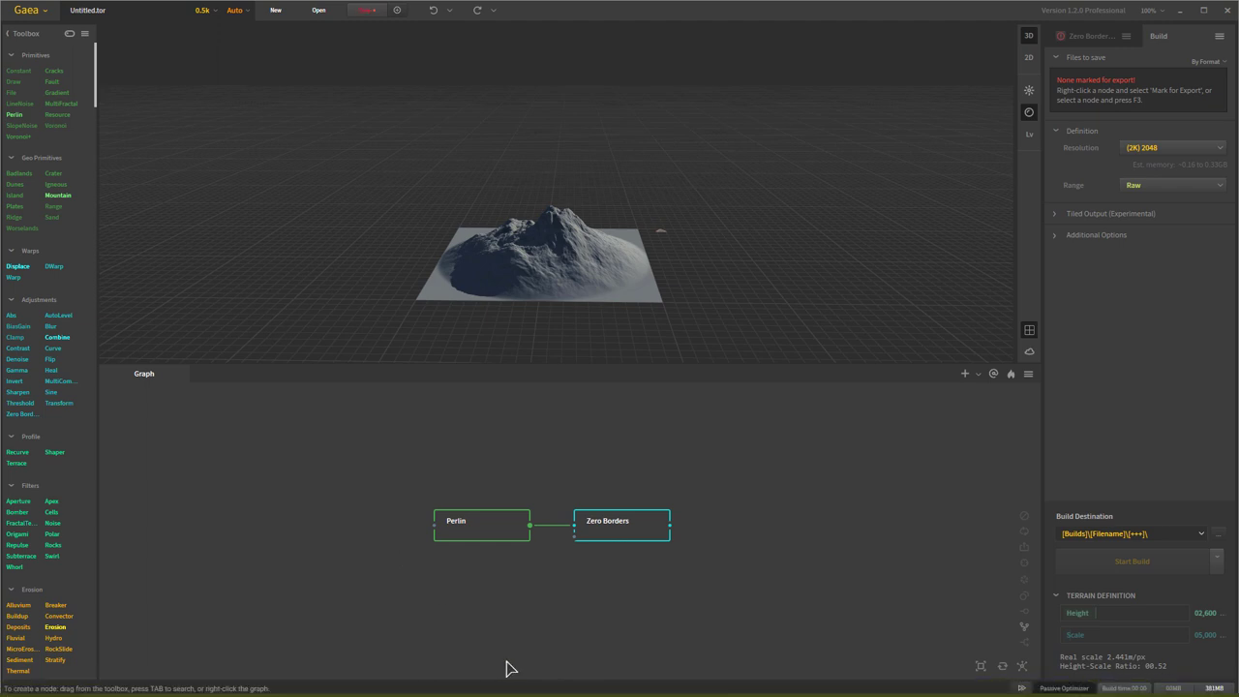
mouse_move(504, 693)
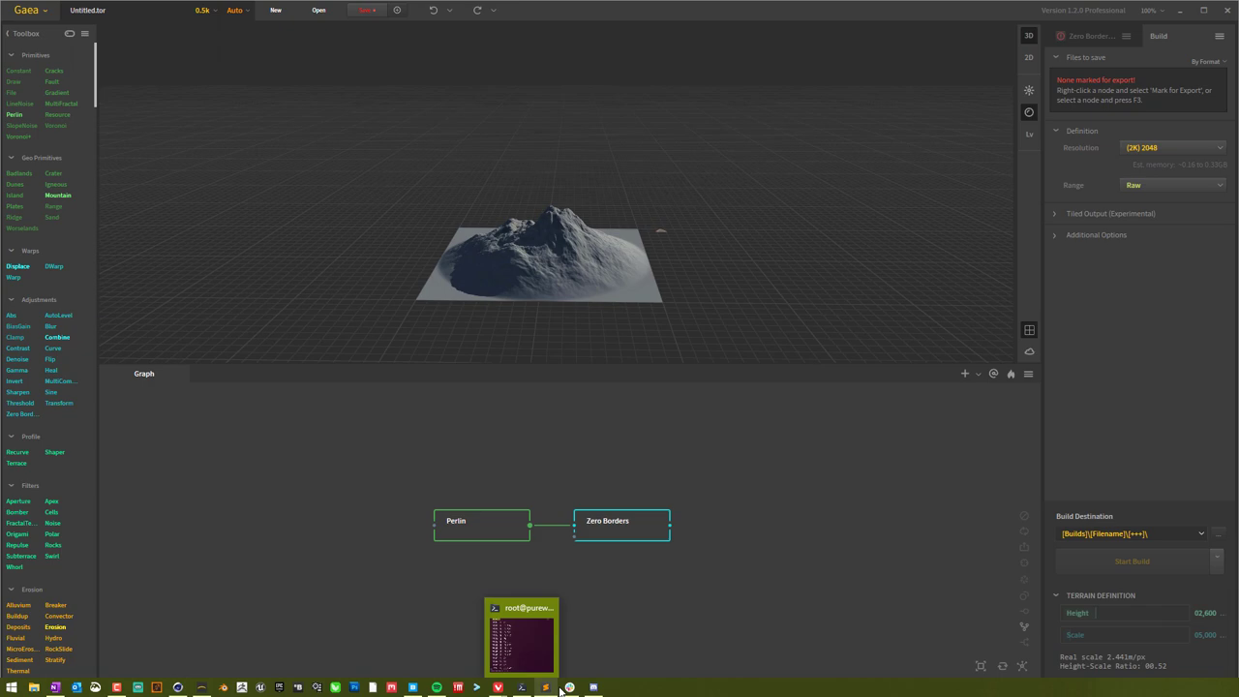
left_click(594, 687)
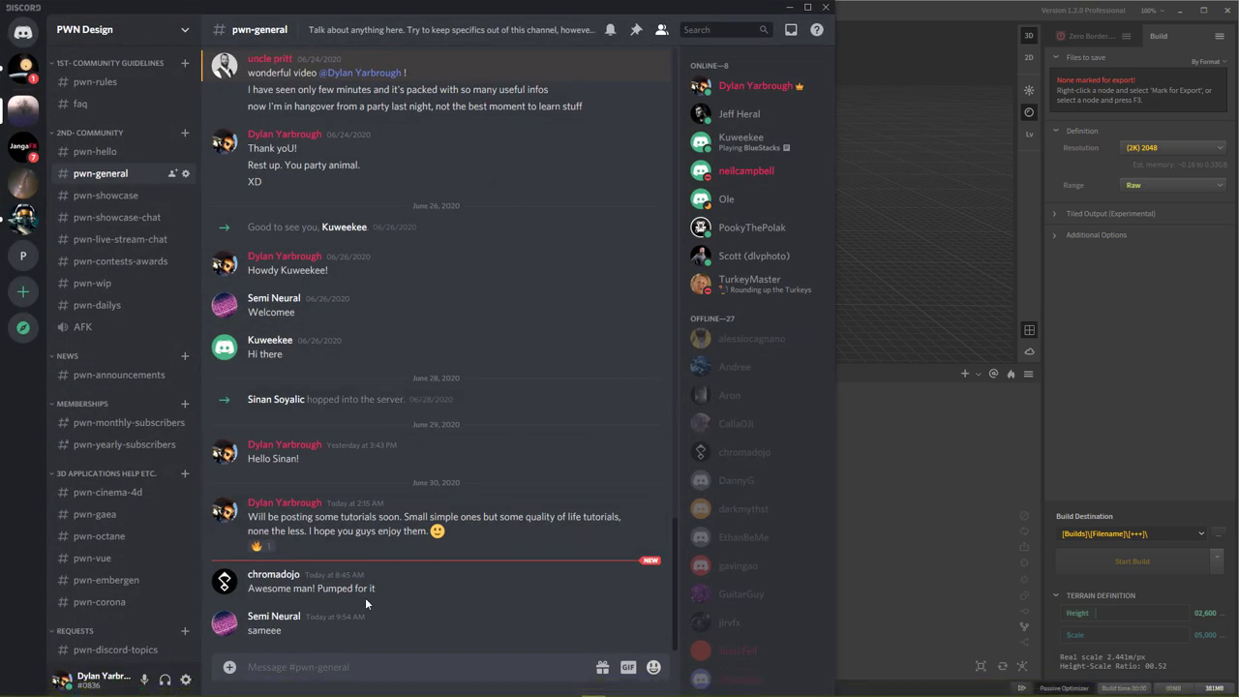
scroll(375, 420, "up", 15)
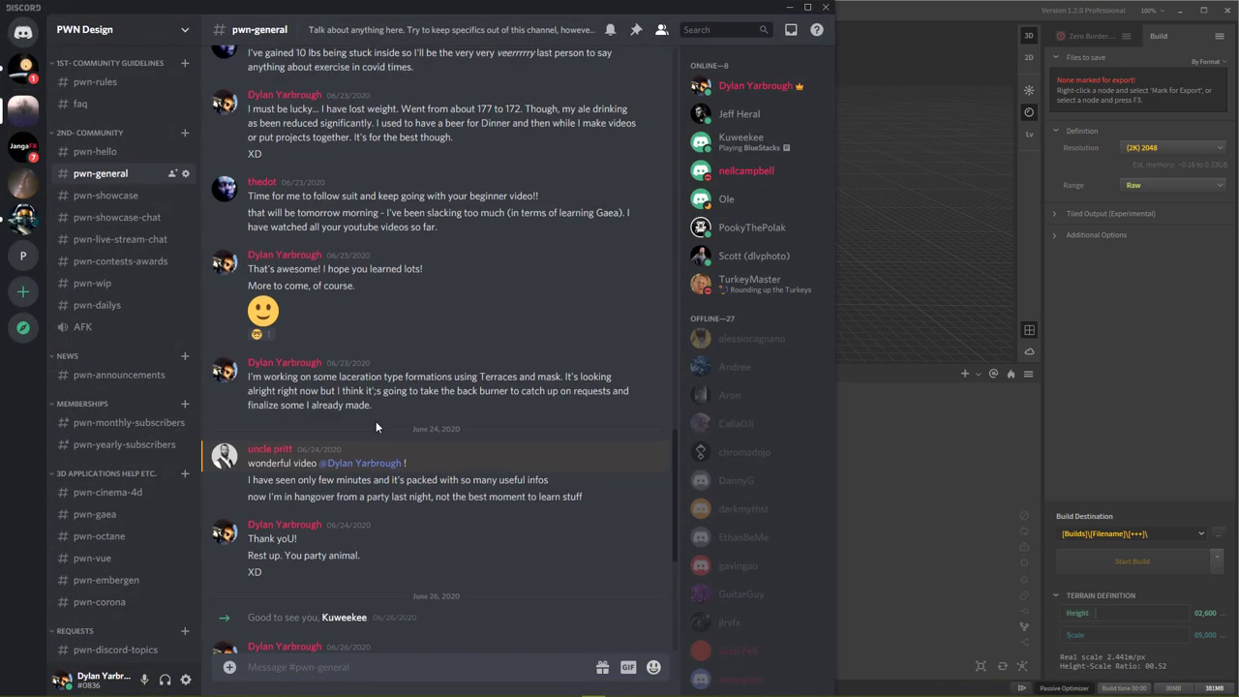
scroll(735, 504, "down", 1)
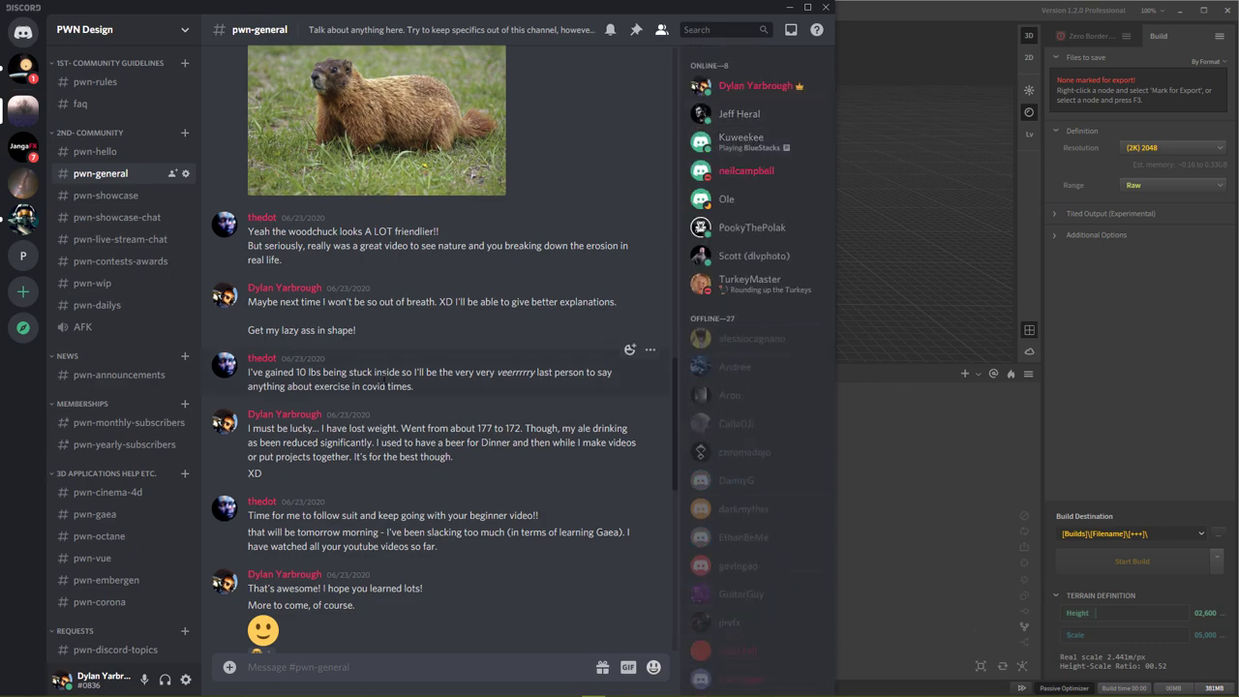
scroll(370, 403, "down", 5)
scroll(370, 403, "up", 15)
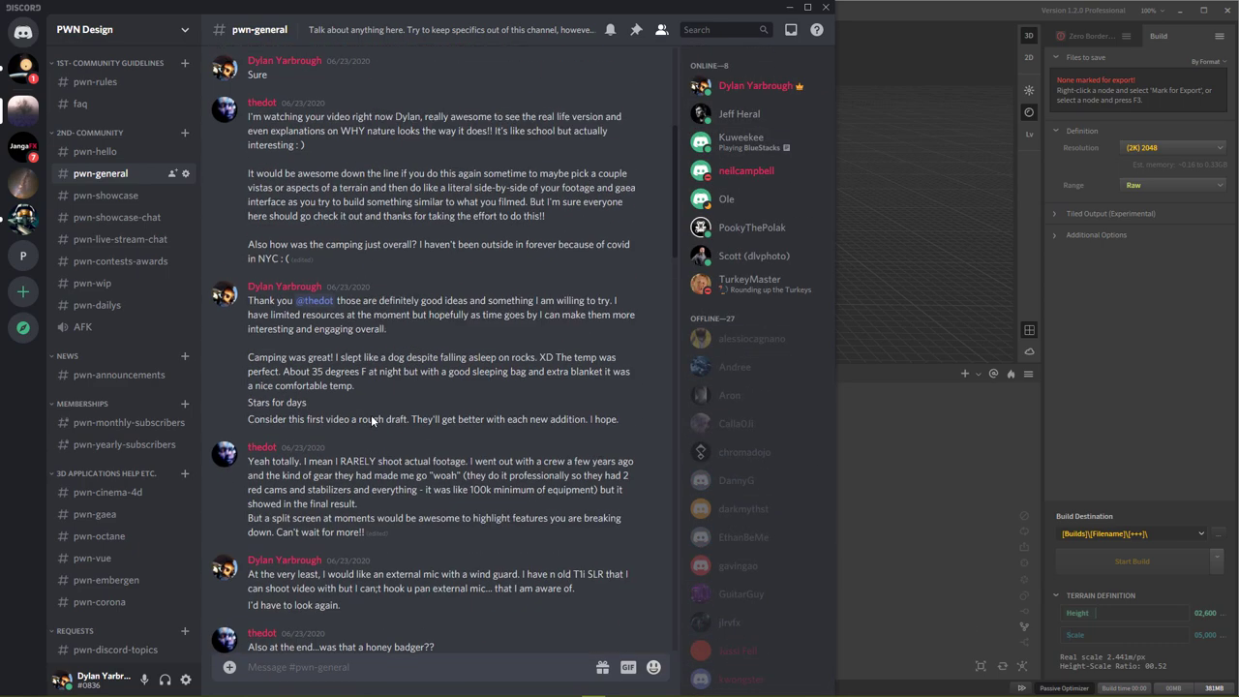
scroll(371, 414, "up", 5)
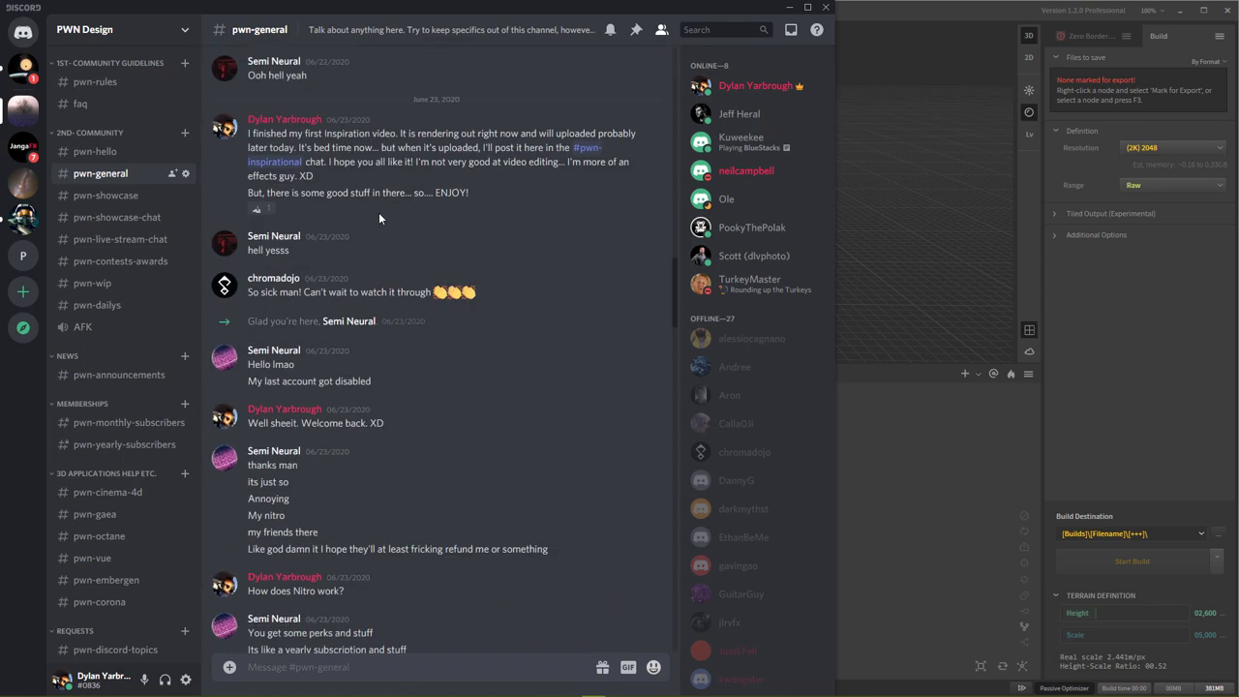
scroll(408, 470, "down", 20)
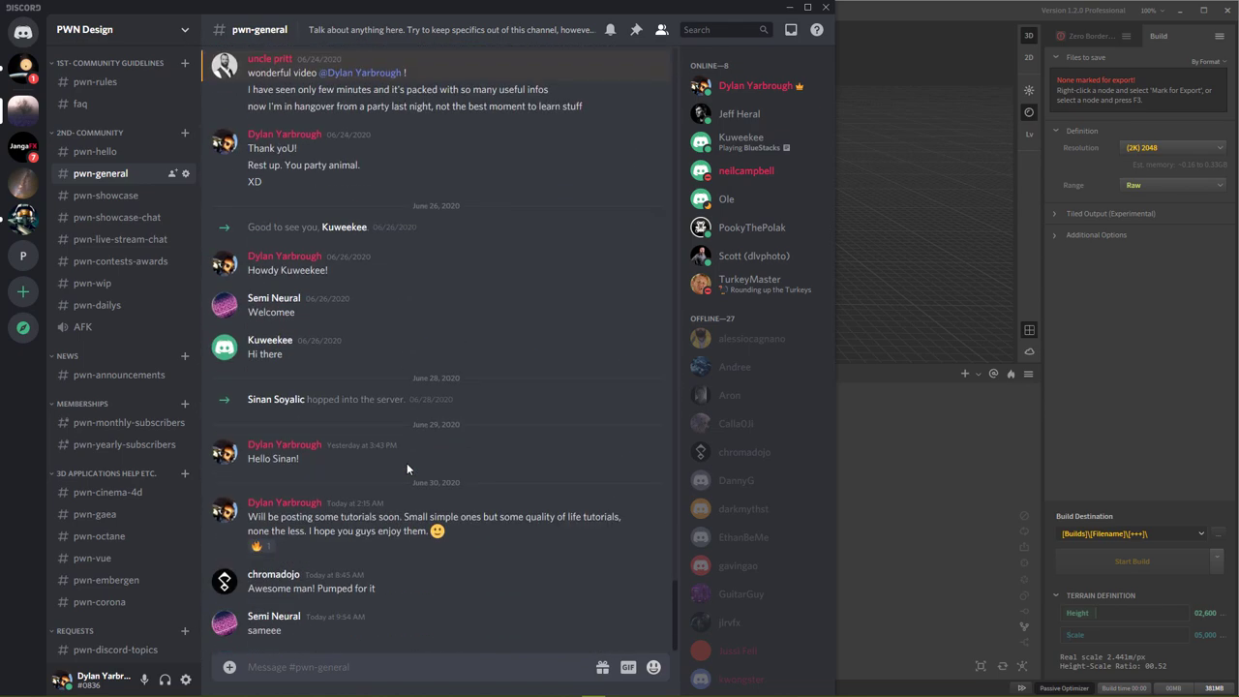
scroll(112, 334, "down", 3)
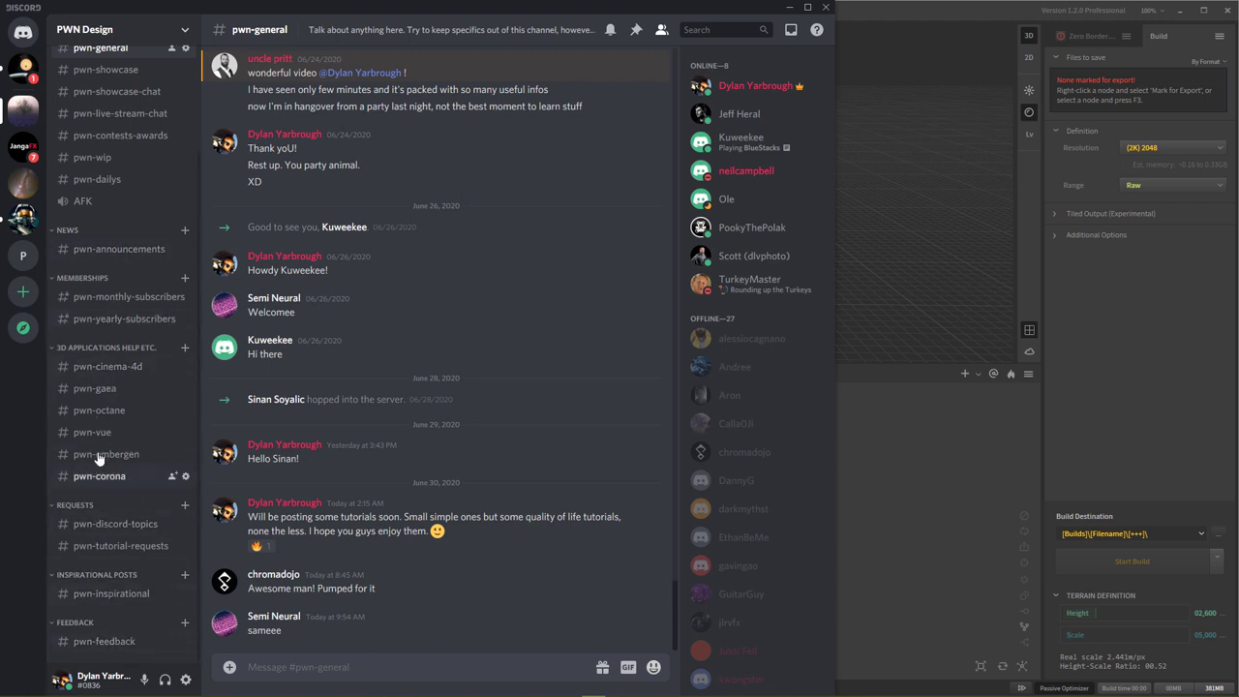
left_click(113, 375)
scroll(474, 454, "up", 5)
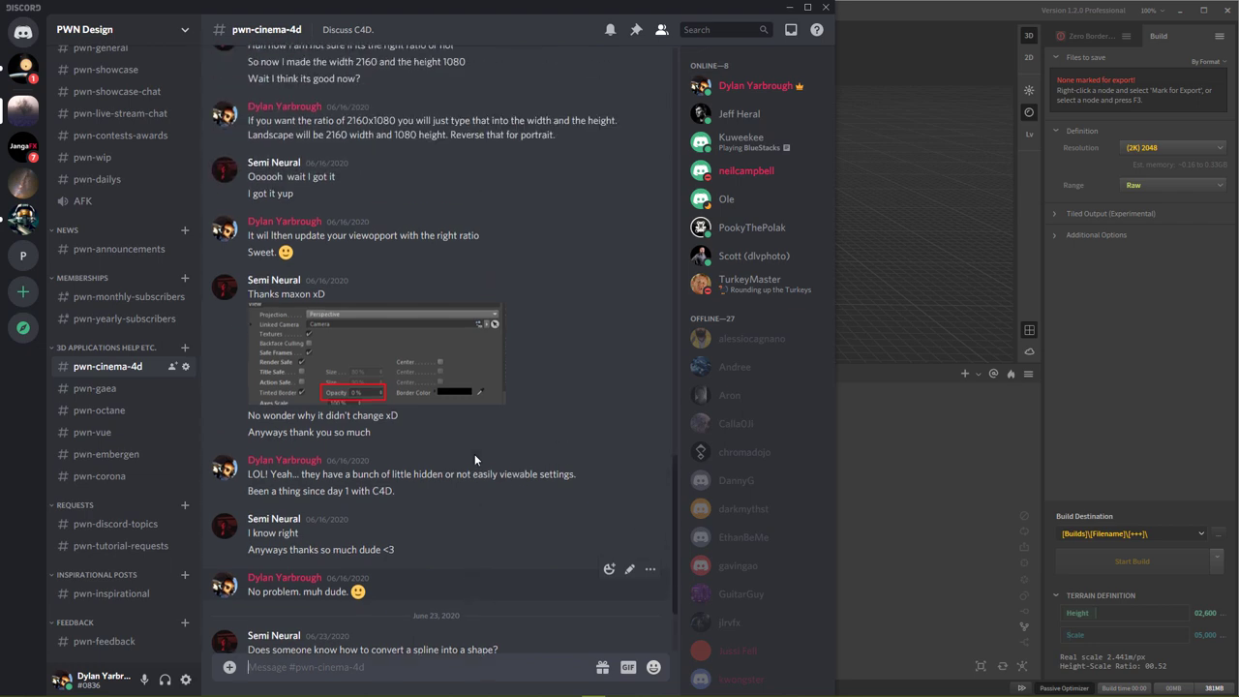
scroll(474, 454, "up", 2)
scroll(475, 454, "down", 6)
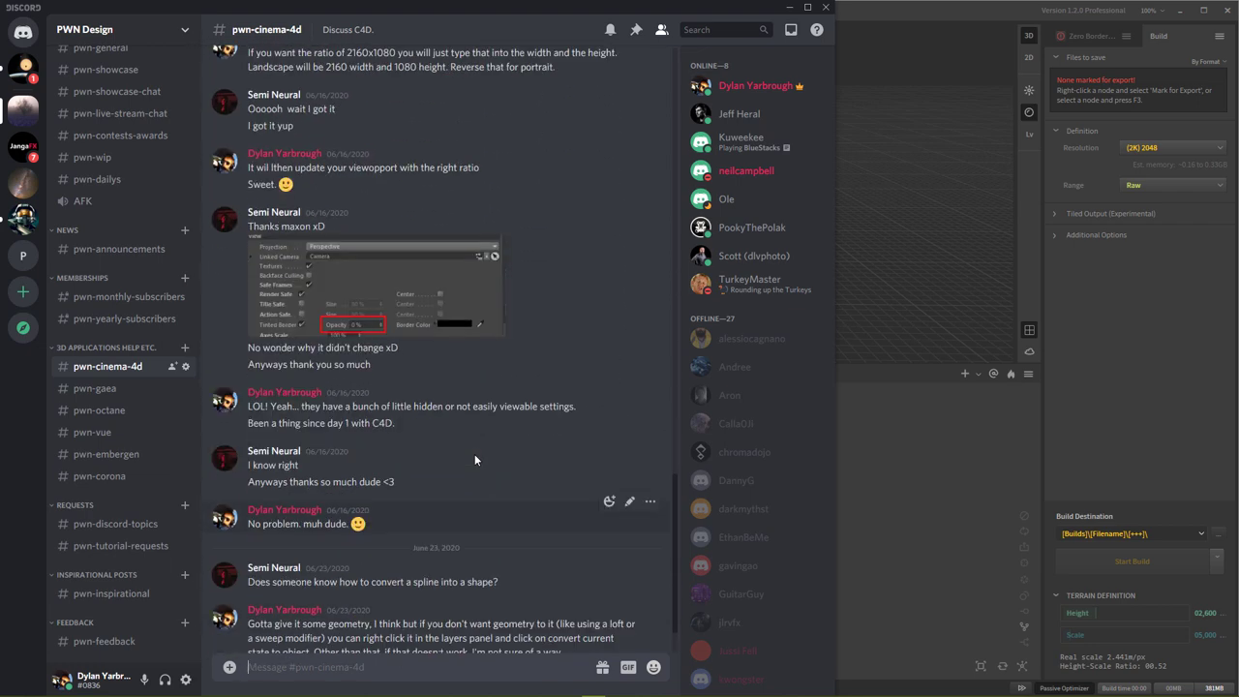
left_click(104, 389)
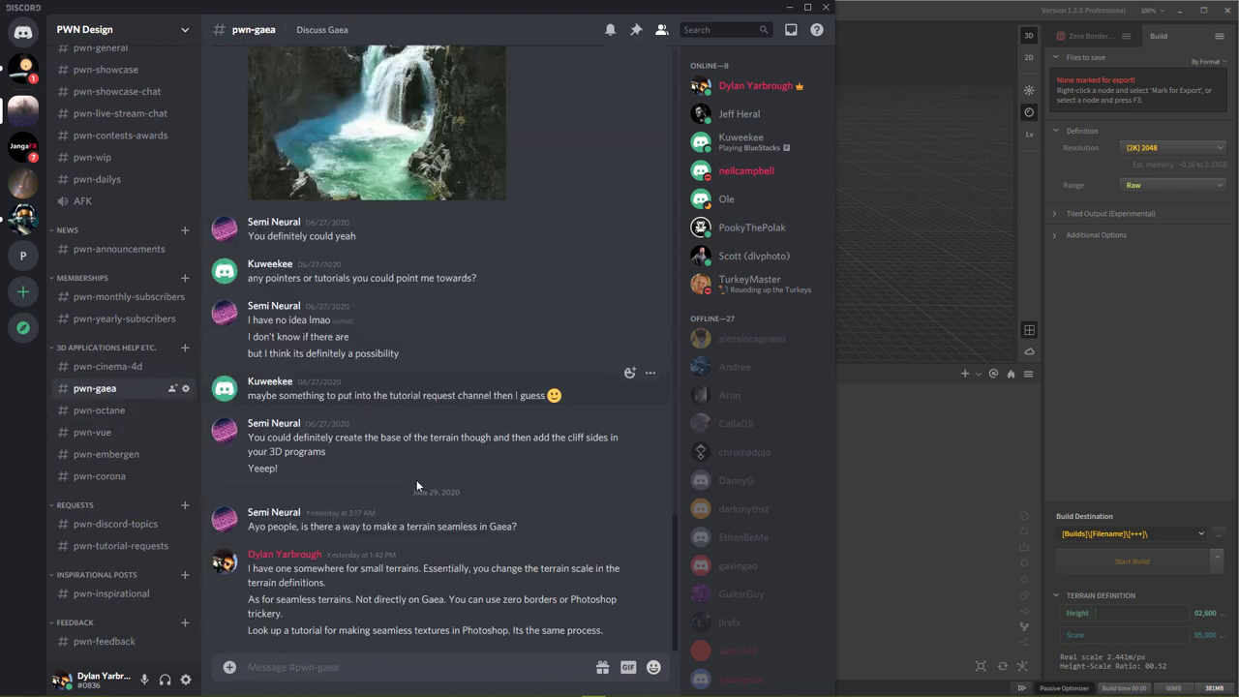
left_click(117, 411)
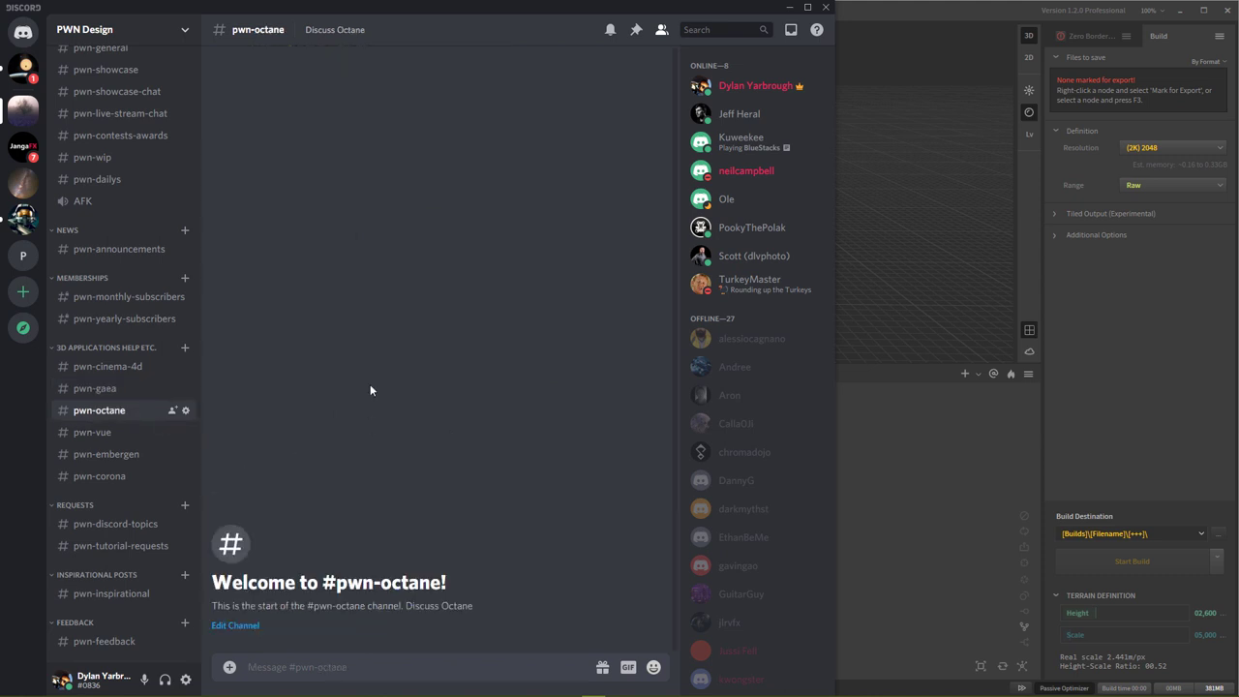
left_click(100, 433)
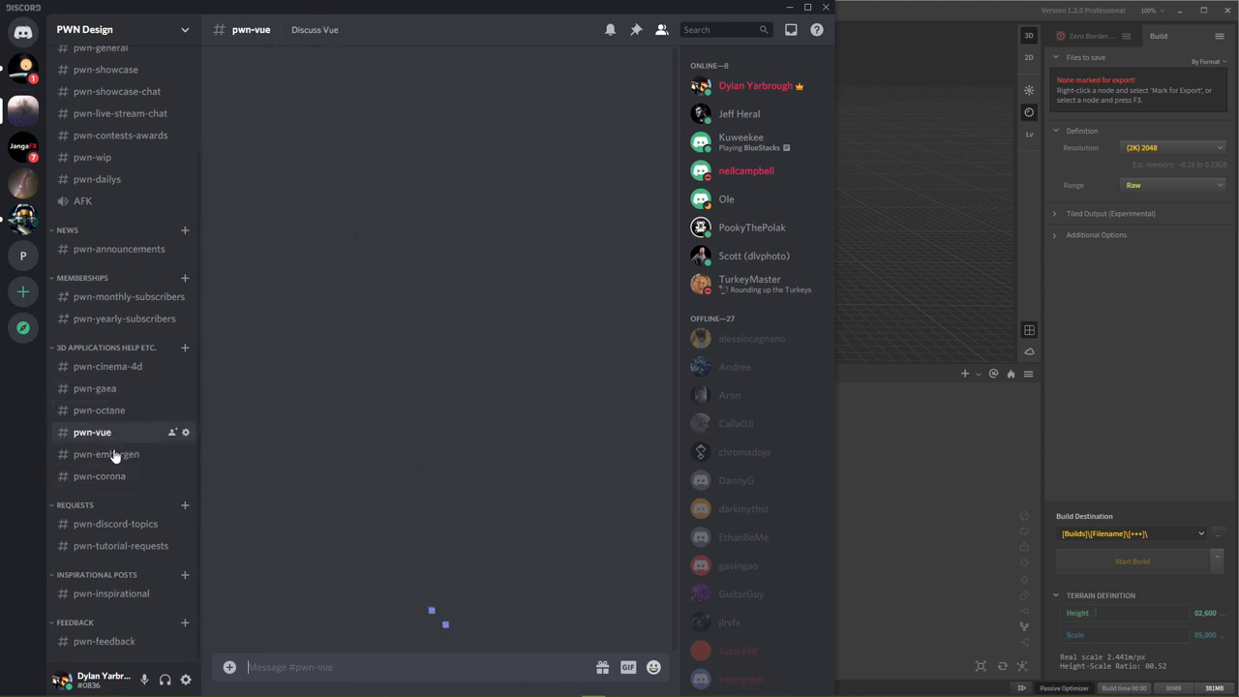
left_click(106, 455)
left_click(145, 434)
scroll(370, 341, "up", 1)
scroll(371, 341, "up", 5)
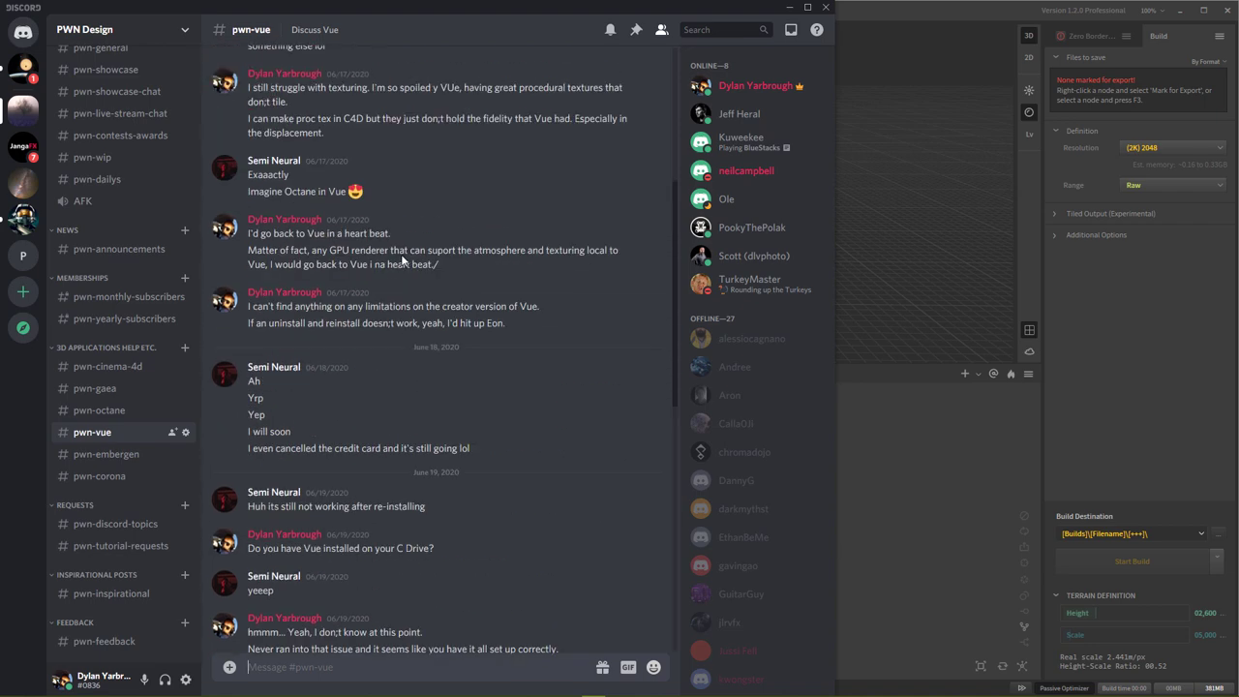
scroll(290, 436, "down", 5)
left_click(97, 410)
left_click(110, 455)
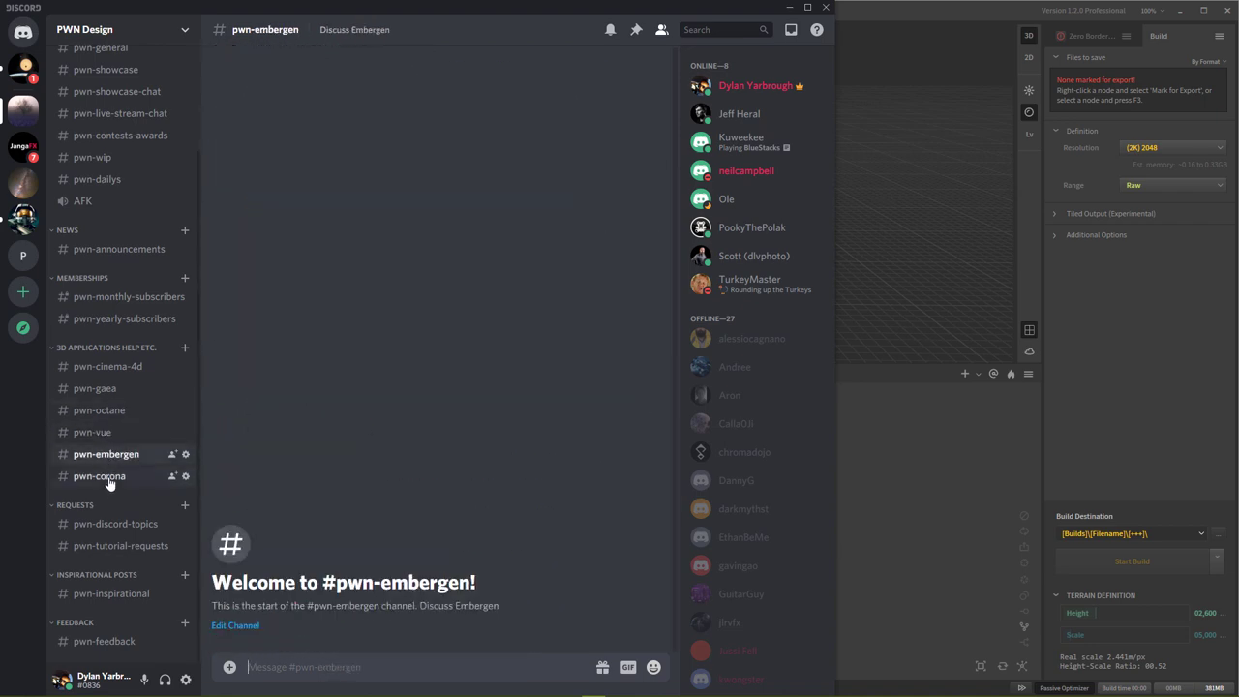
left_click(107, 478)
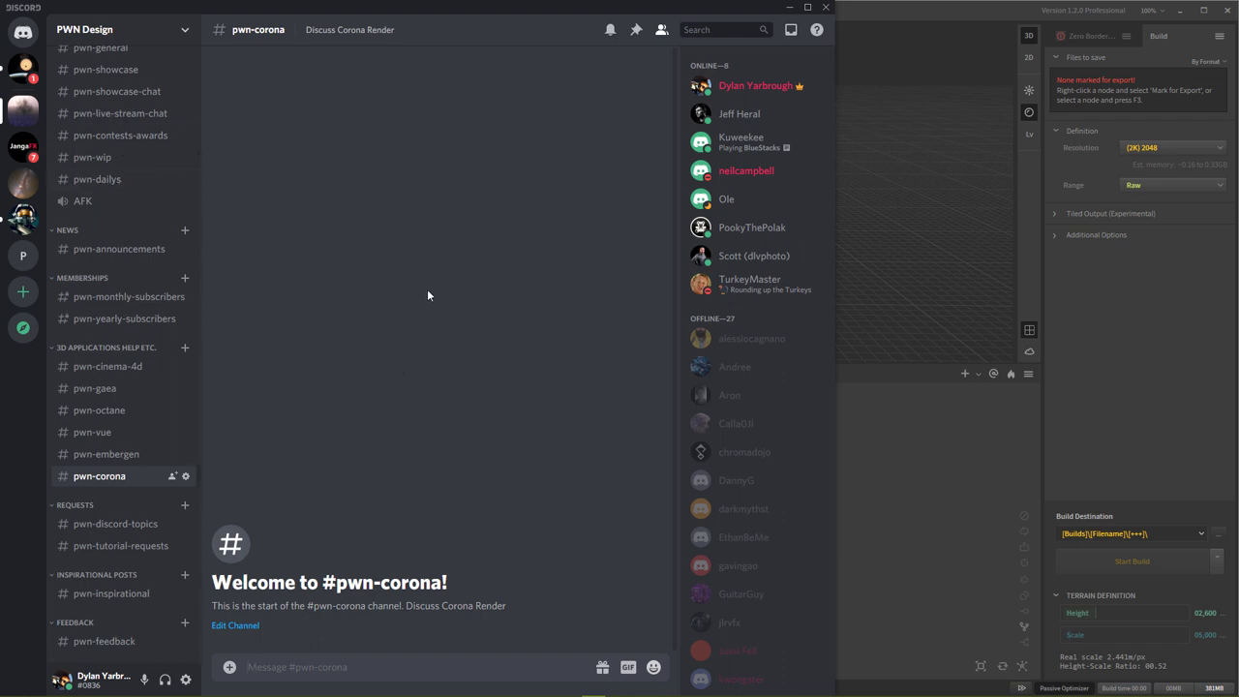
left_click(789, 7)
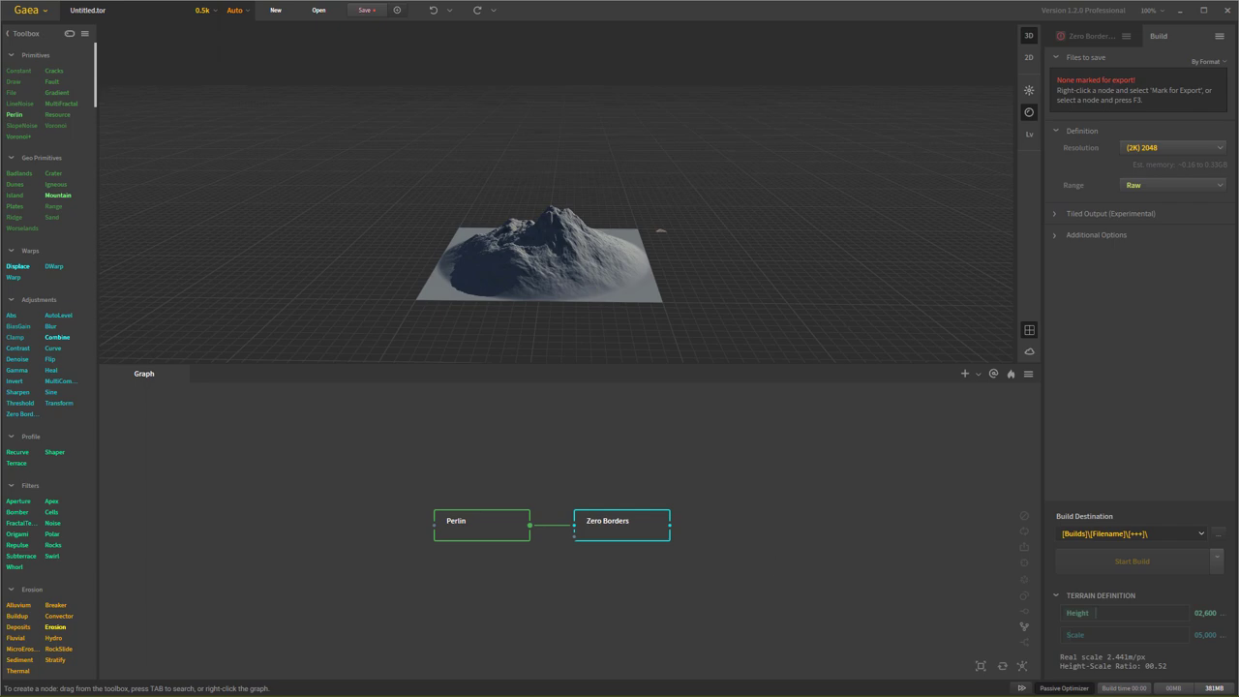
left_click(116, 687)
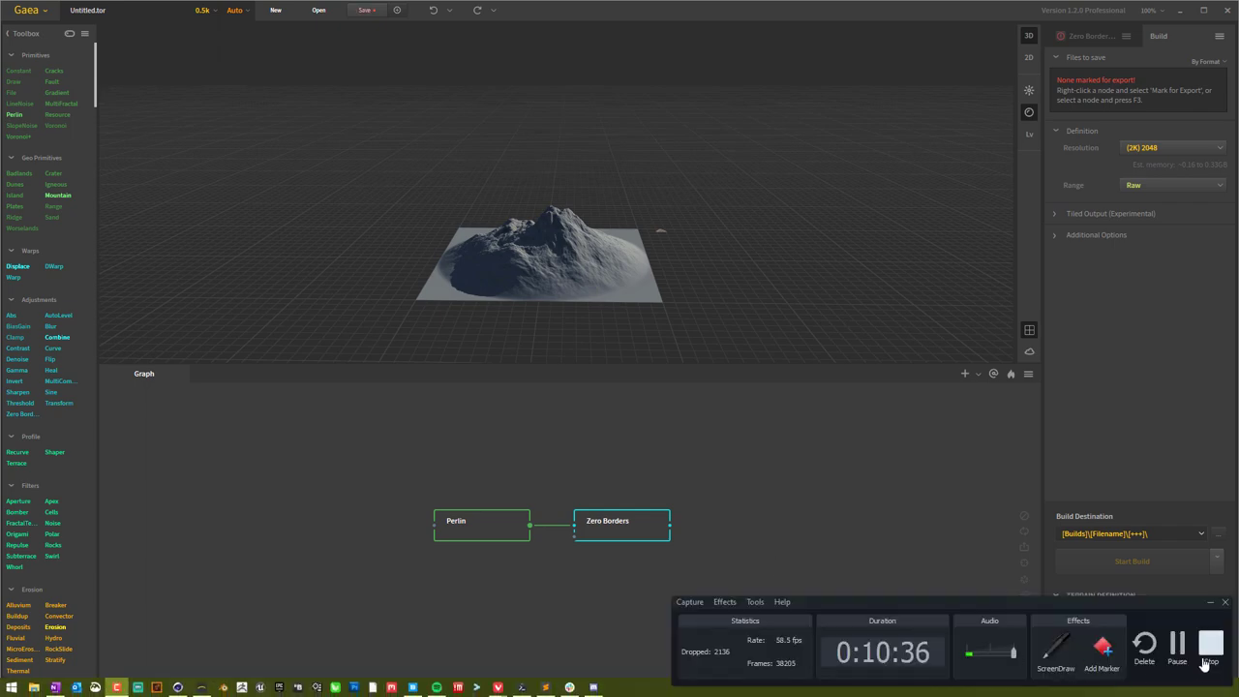